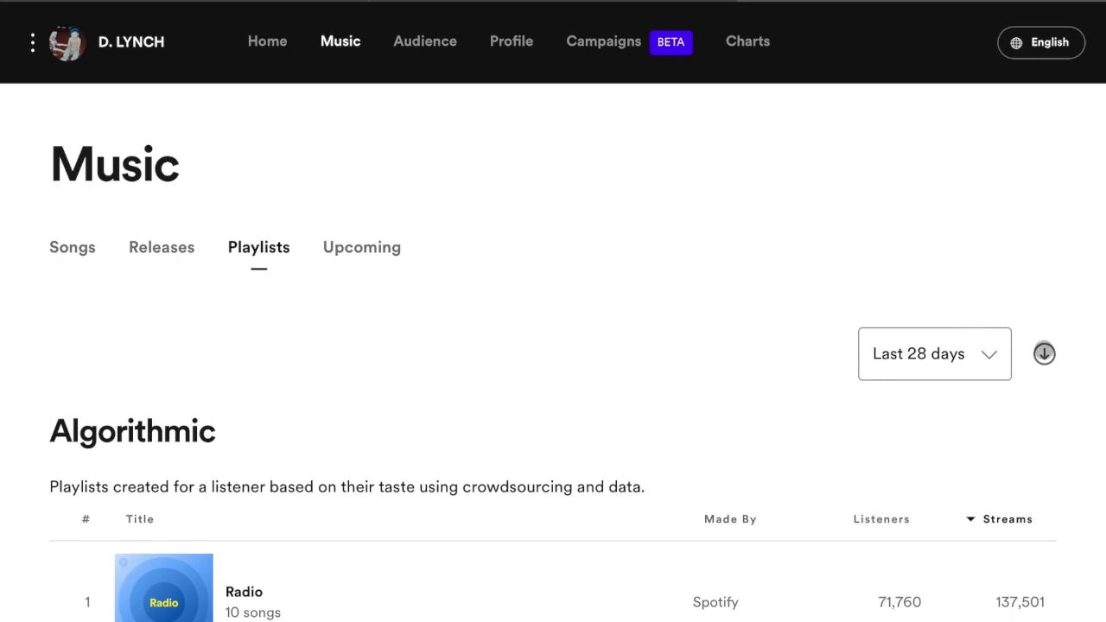
scroll(548, 561, down, 5)
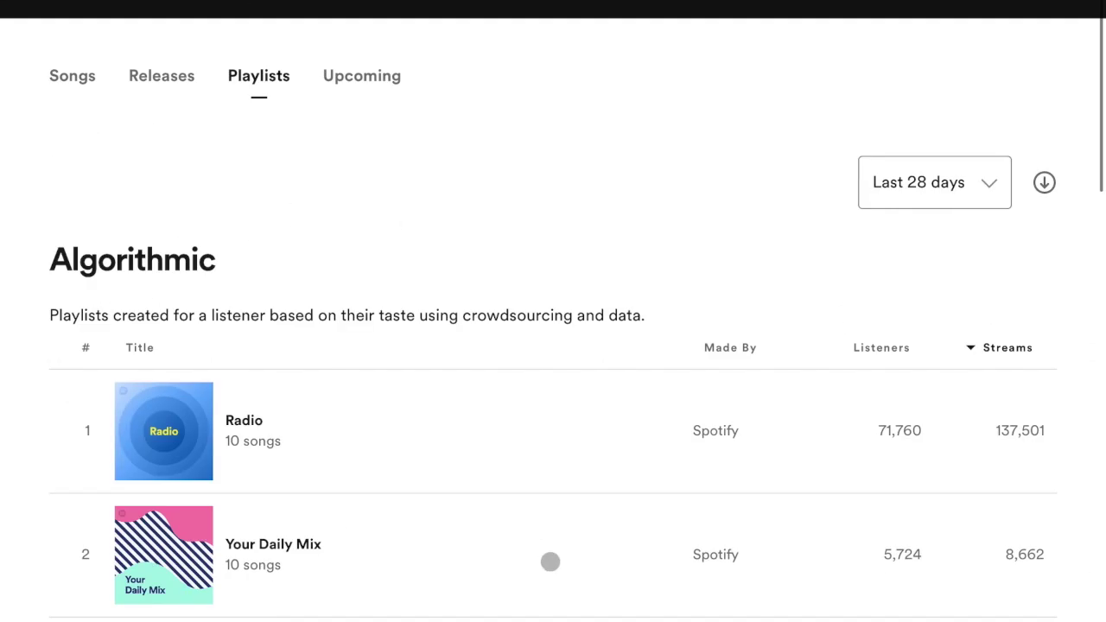
scroll(498, 341, up, 3)
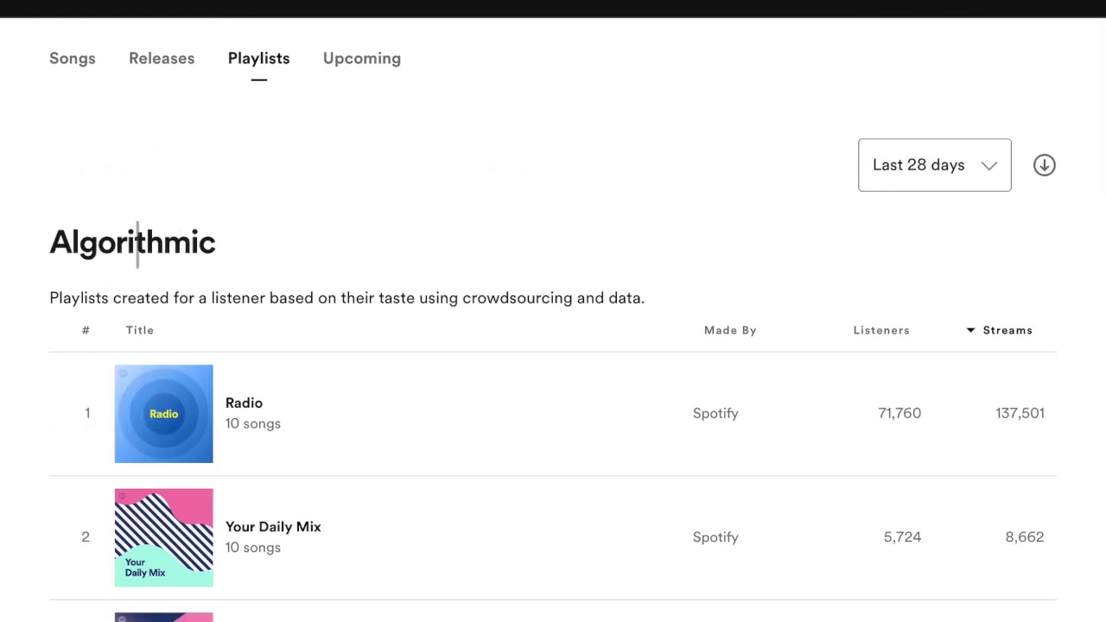
scroll(511, 469, down, 3)
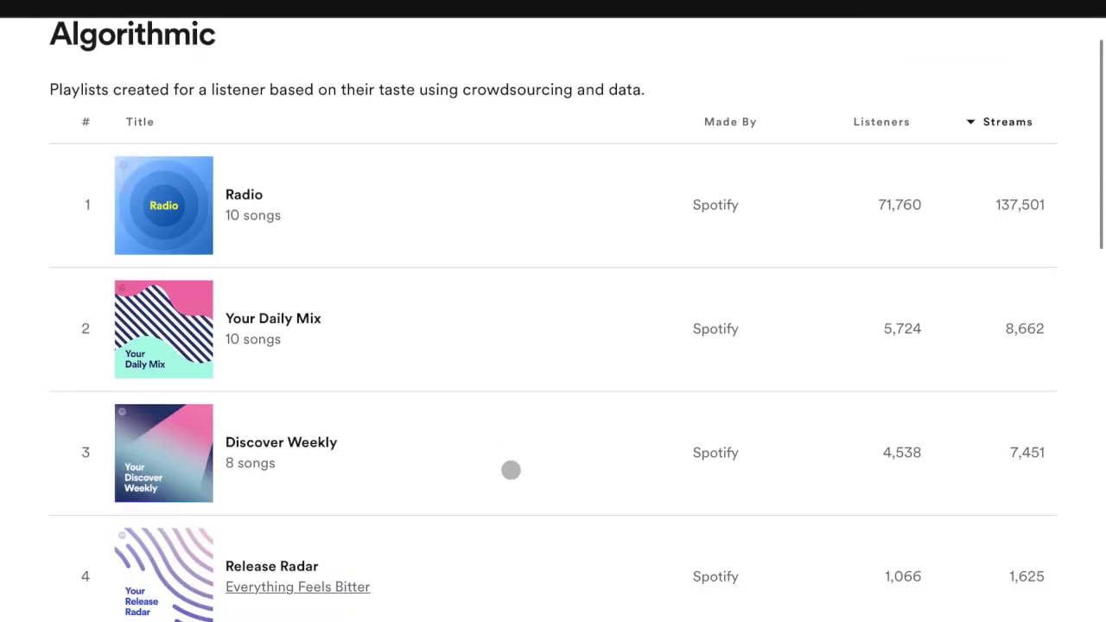
scroll(510, 470, down, 5)
scroll(511, 469, up, 3)
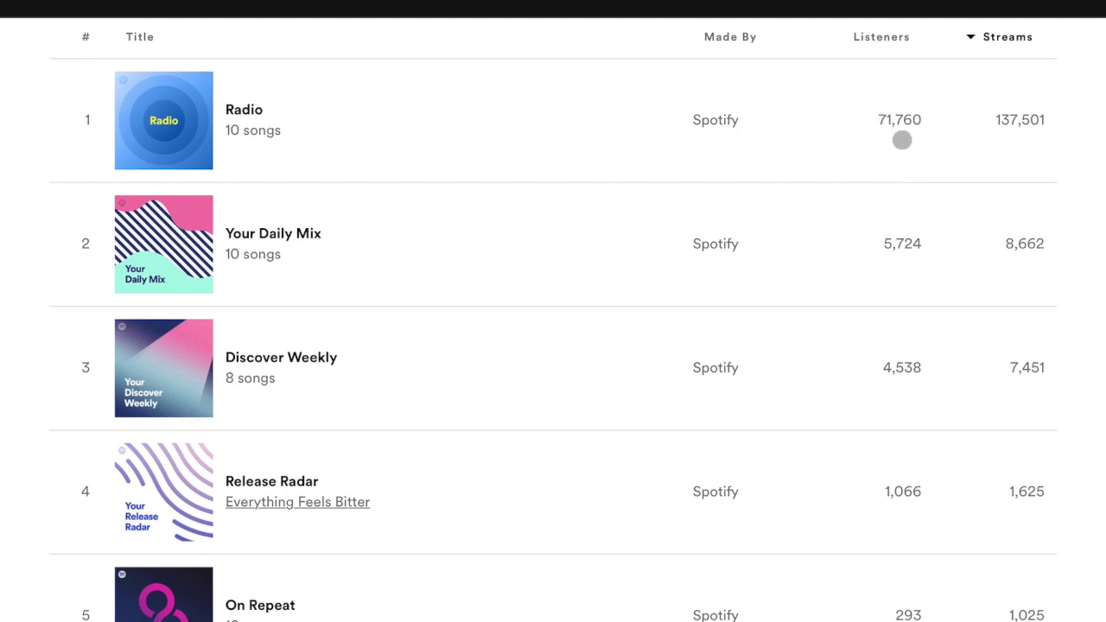
scroll(901, 139, up, 1)
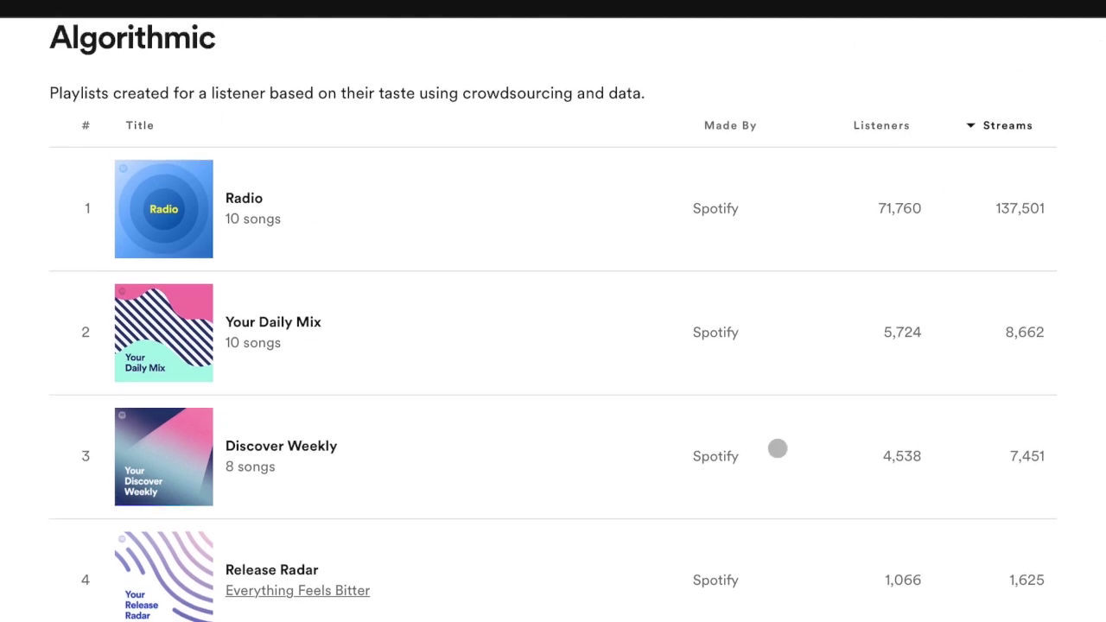
scroll(696, 525, down, 1)
scroll(697, 525, down, 8)
scroll(696, 523, up, 9)
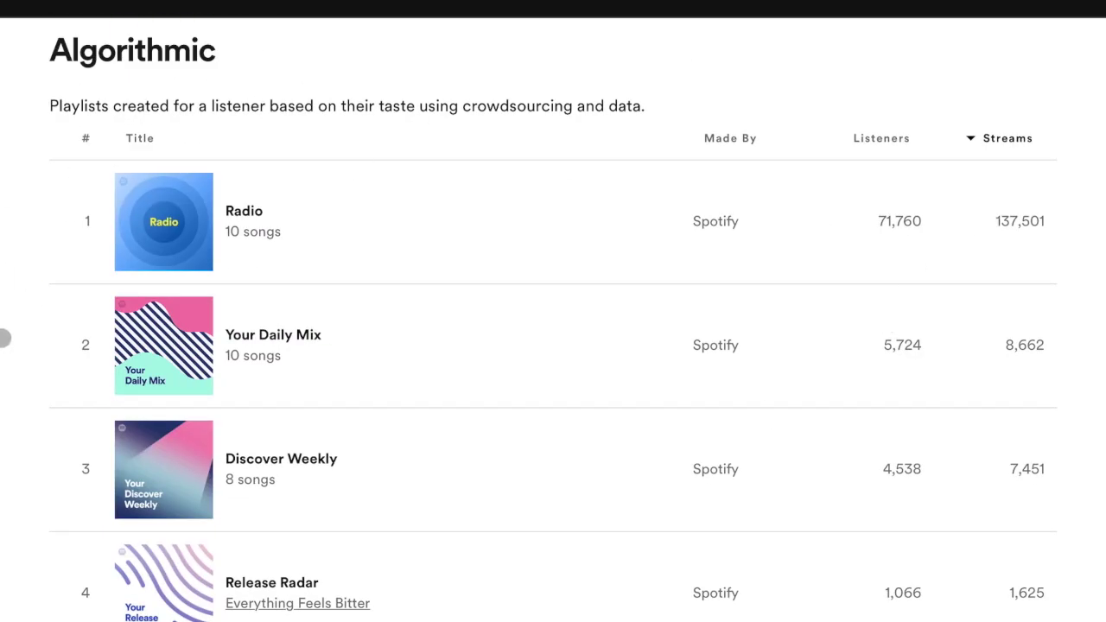
scroll(4, 337, down, 9)
scroll(3, 338, down, 12)
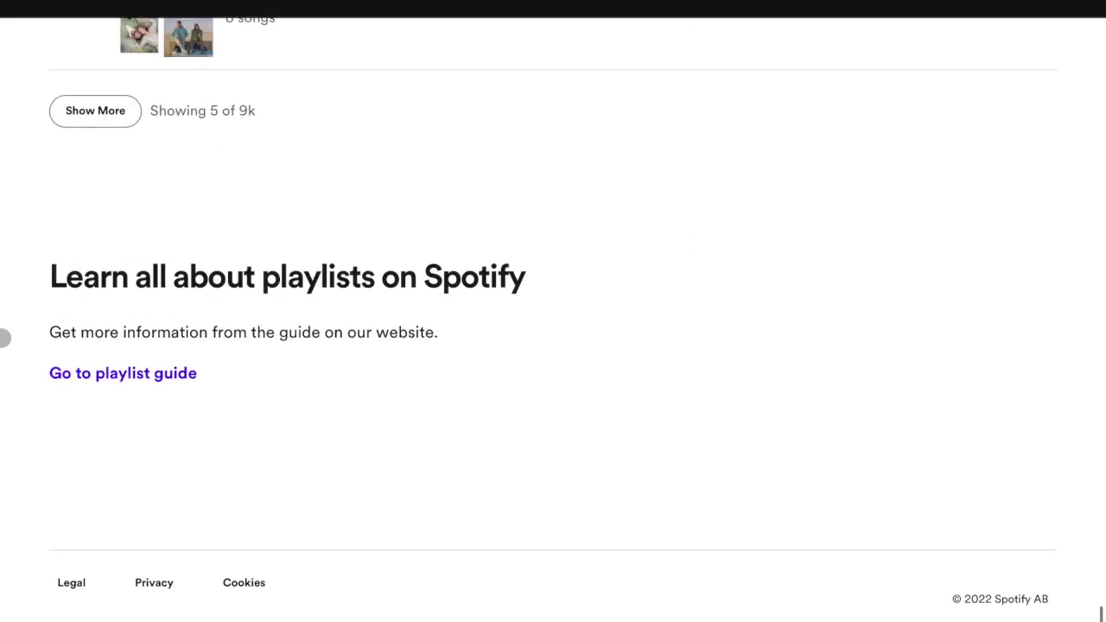
scroll(3, 337, up, 1)
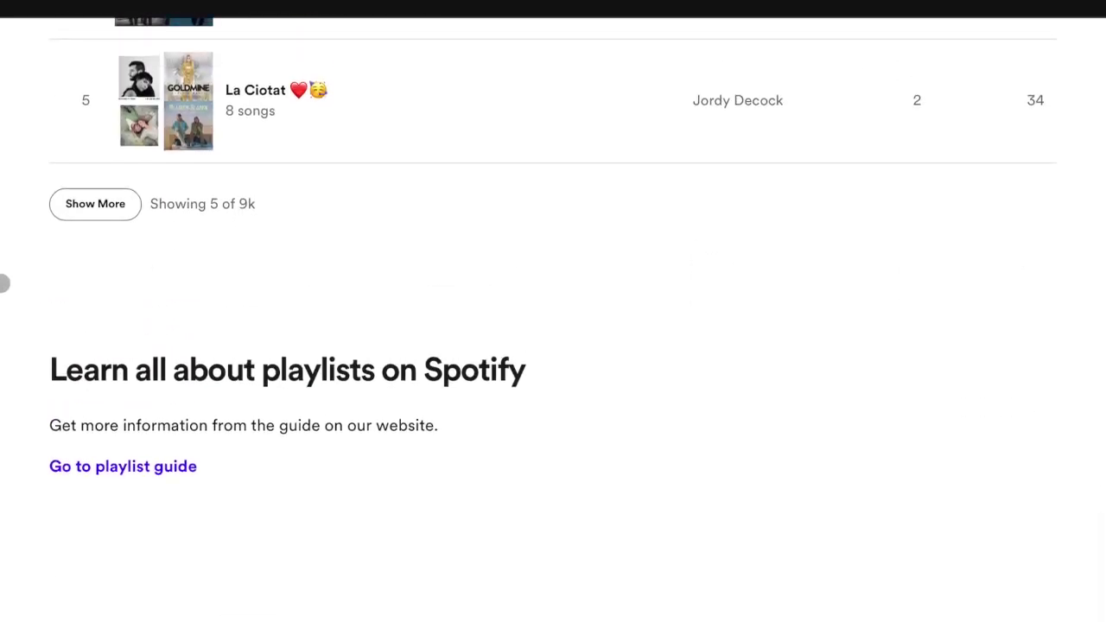
scroll(3, 283, up, 10)
scroll(3, 283, up, 8)
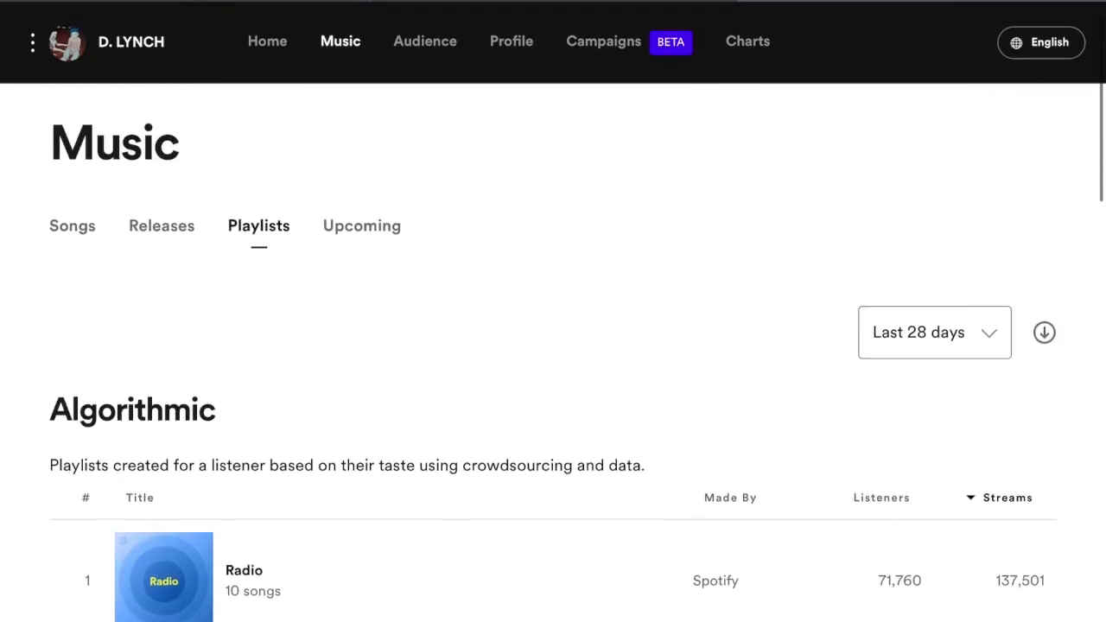
click(934, 331)
Switch the playlist stats to Since 2015 and review the tables, with Radio at 1,058,591 streams.
click(910, 548)
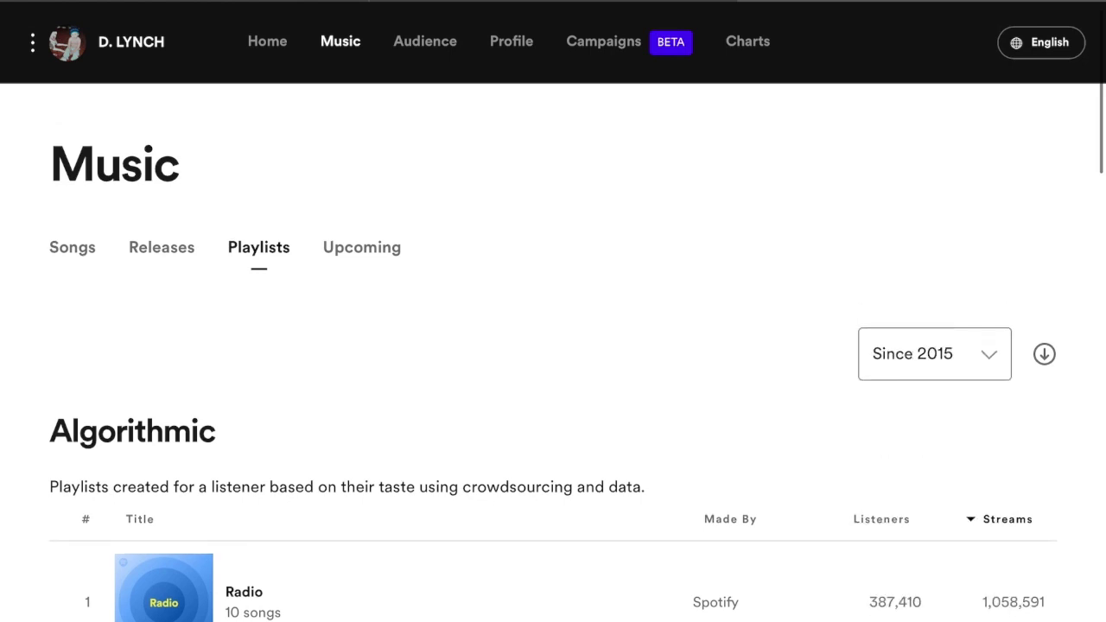
scroll(553, 345, down, 2)
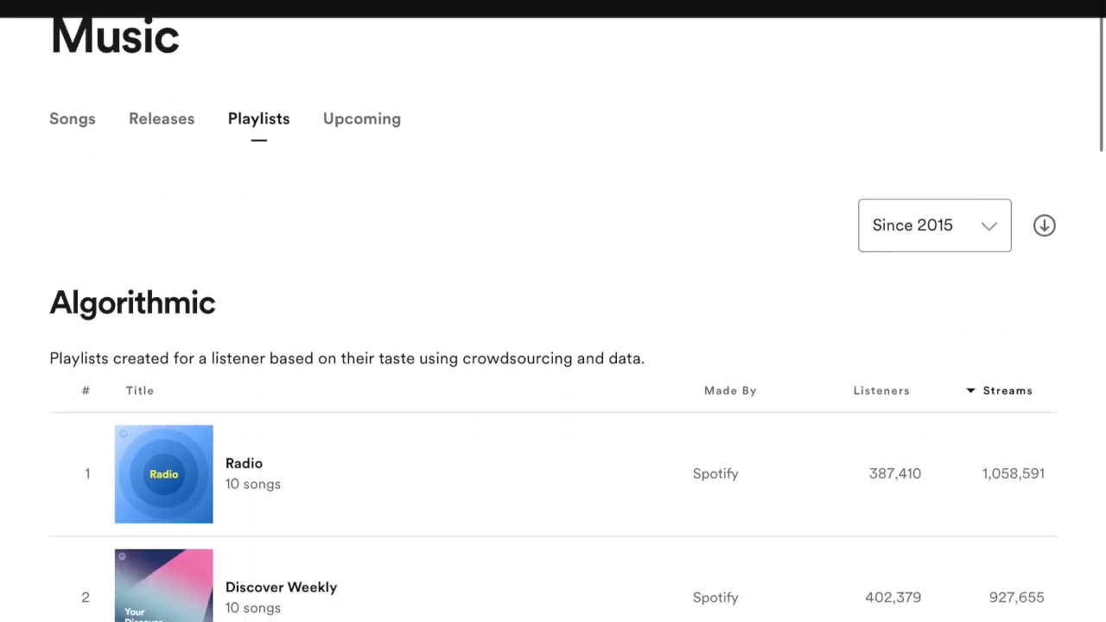
scroll(553, 346, down, 5)
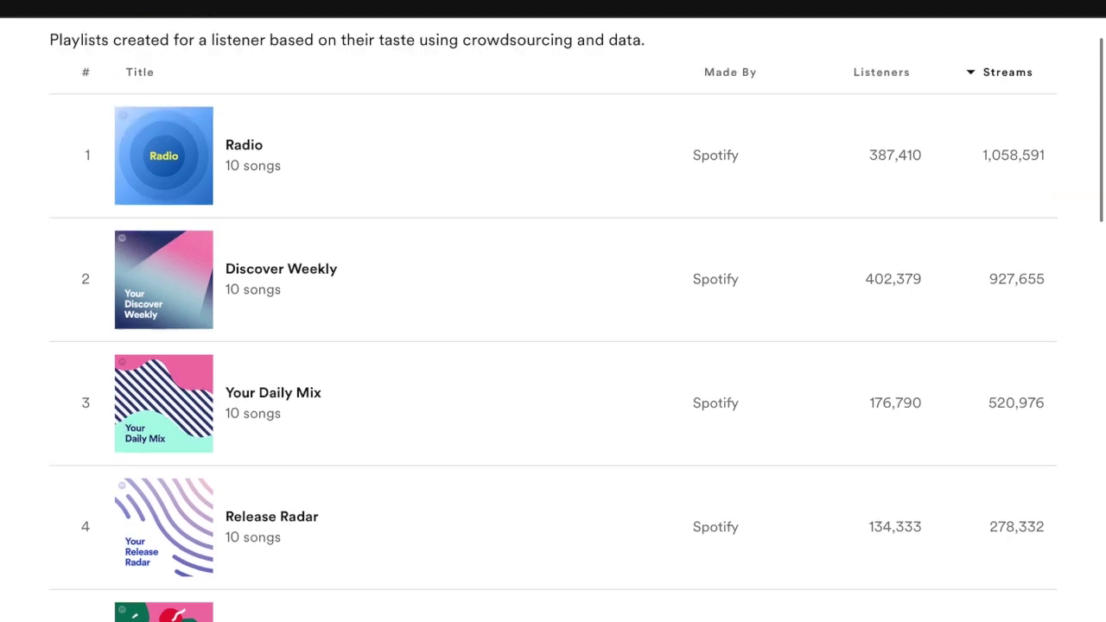
scroll(553, 345, down, 4)
scroll(552, 345, up, 6)
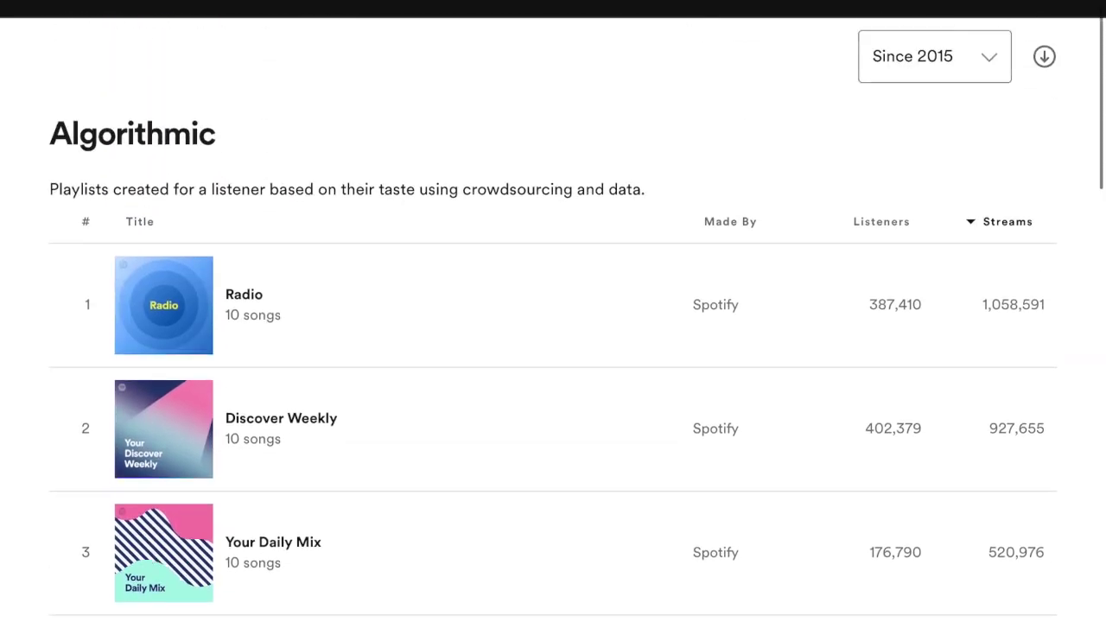
scroll(552, 346, down, 3)
scroll(553, 346, down, 7)
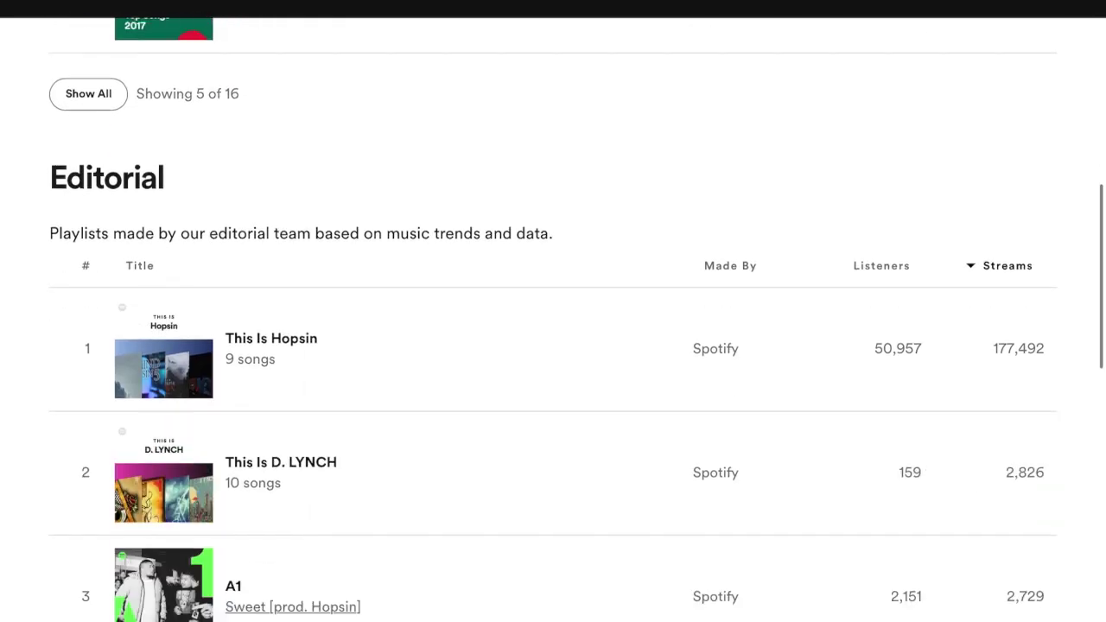
scroll(553, 346, down, 15)
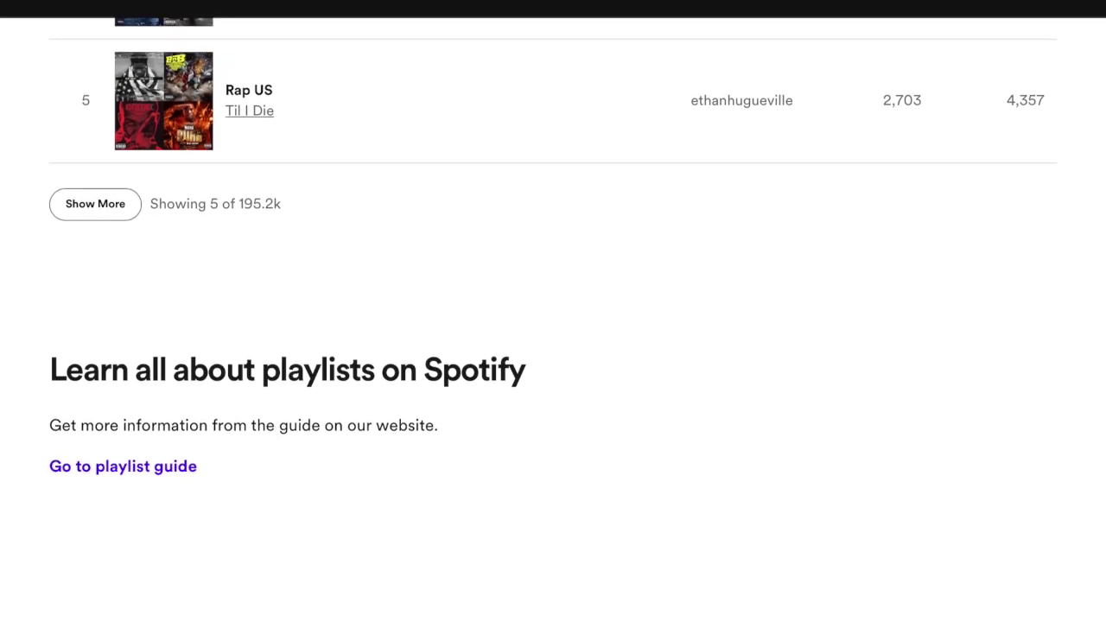
scroll(553, 346, up, 15)
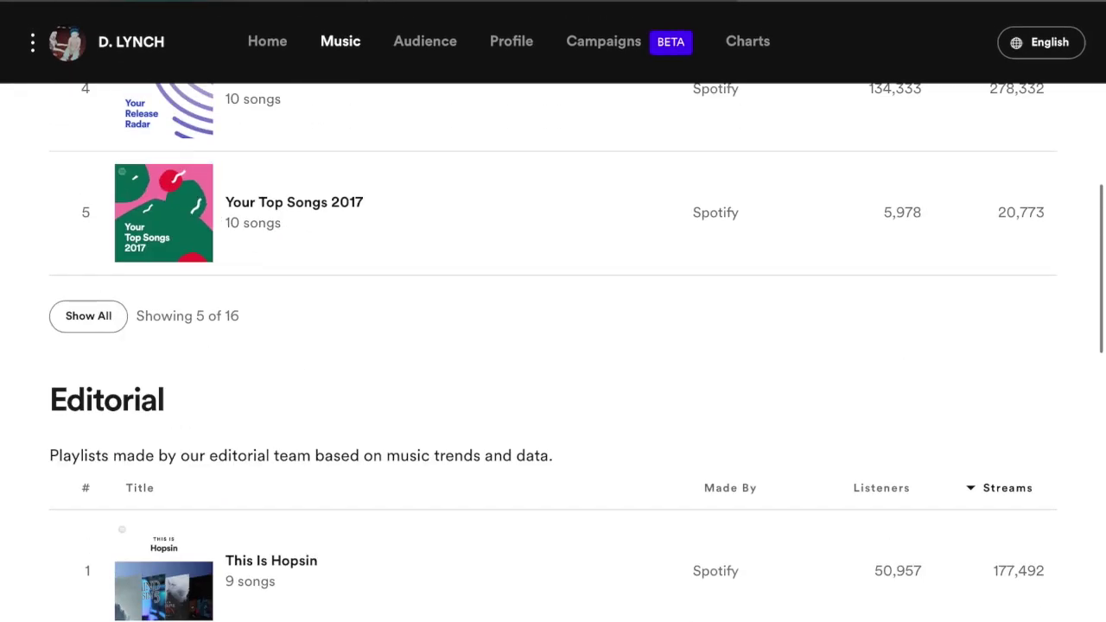
scroll(553, 345, up, 10)
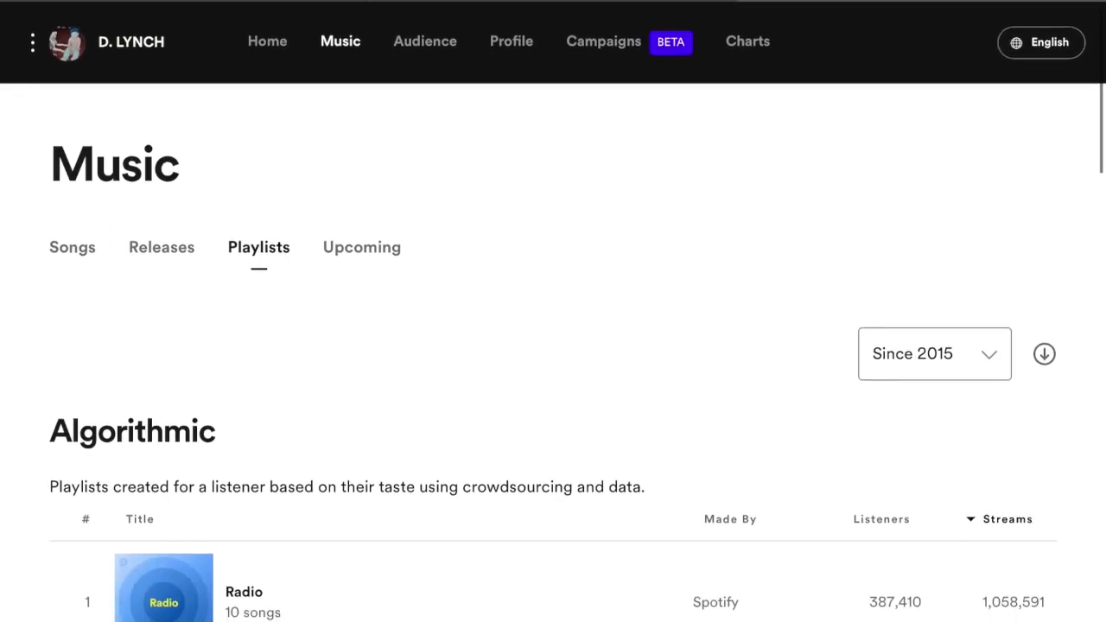
click(934, 354)
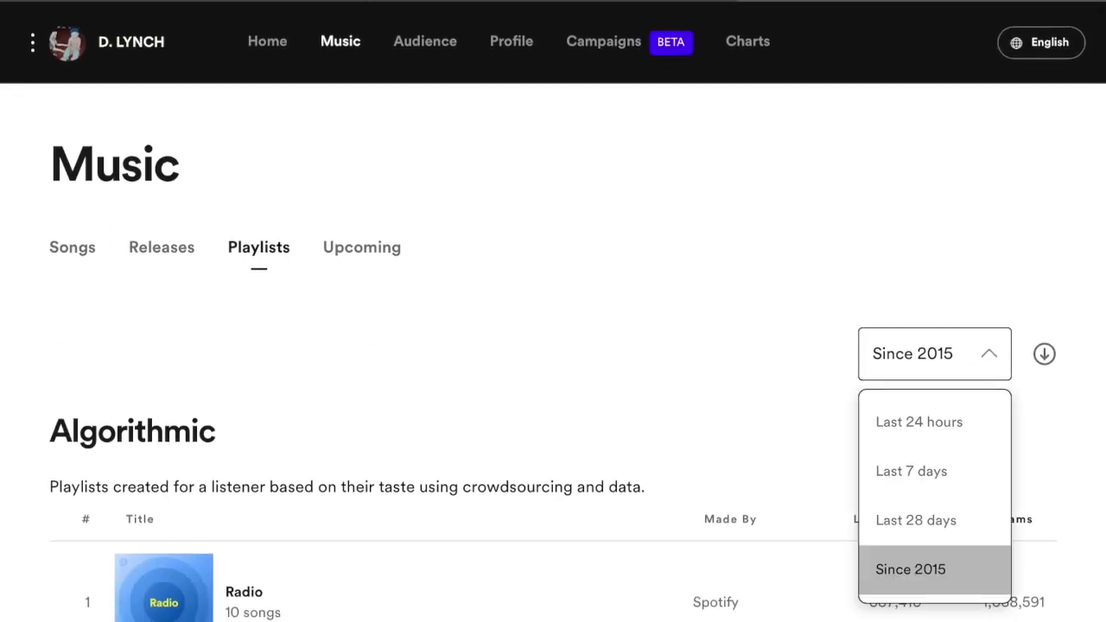
Set the playlist stats back to Last 28 days, then go to the Upcoming section.
click(916, 520)
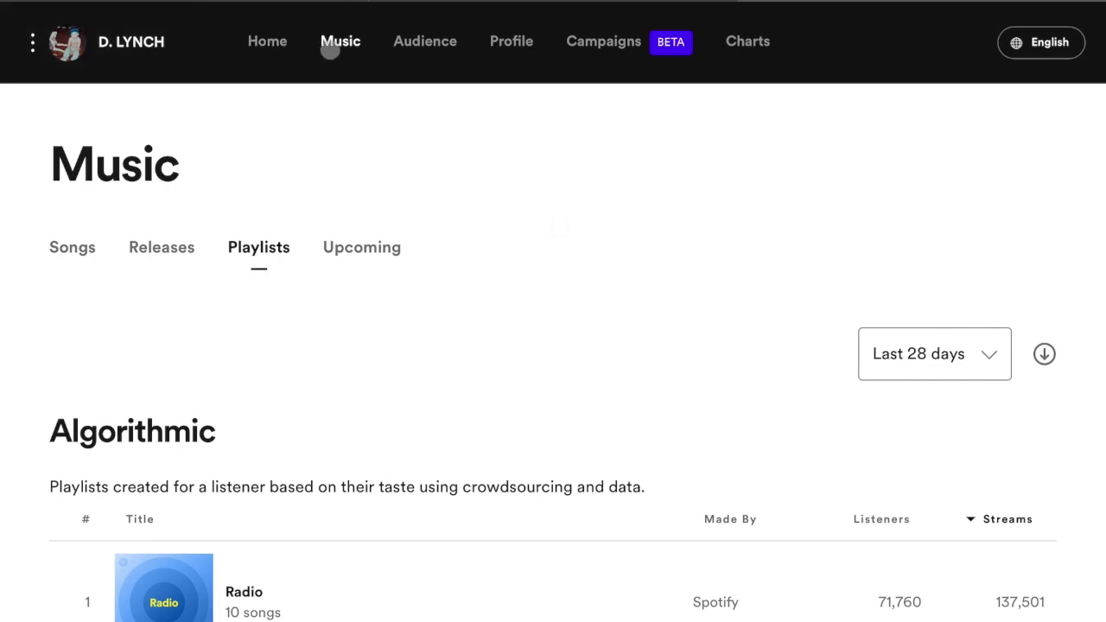
click(380, 249)
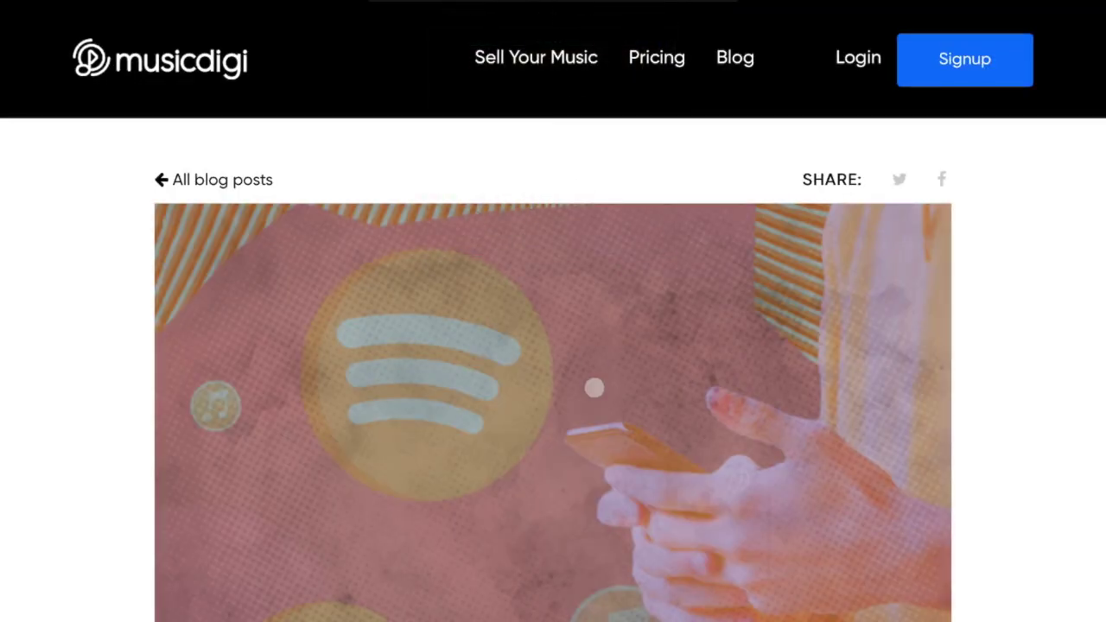
Scroll through the MusicDigi guide on getting music into Spotify or Apple Music playlists.
scroll(594, 387, down, 15)
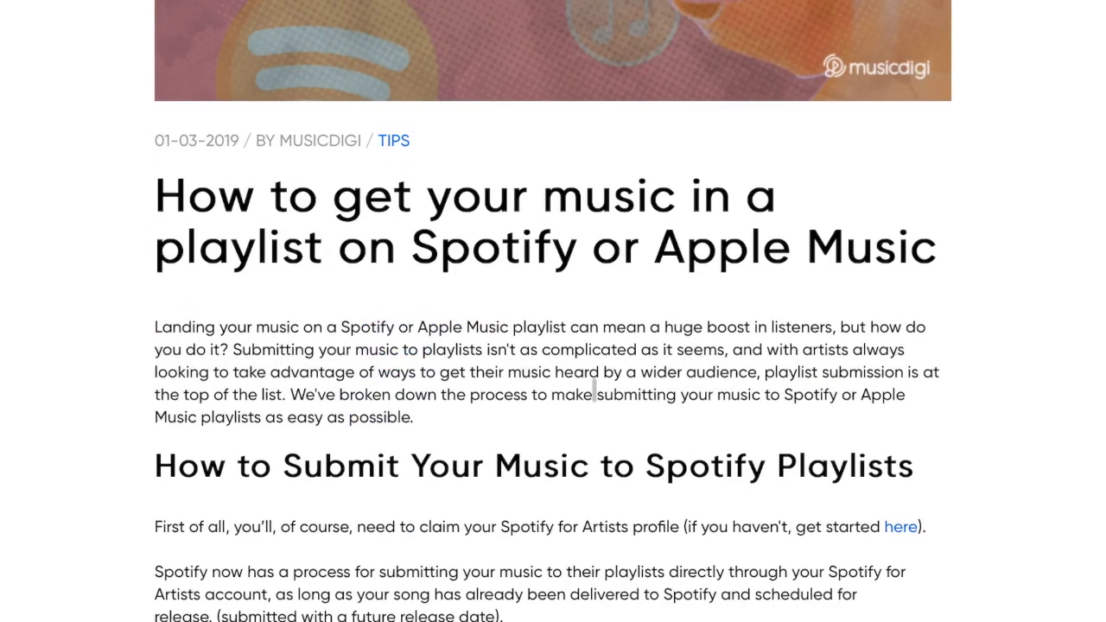
scroll(593, 388, down, 3)
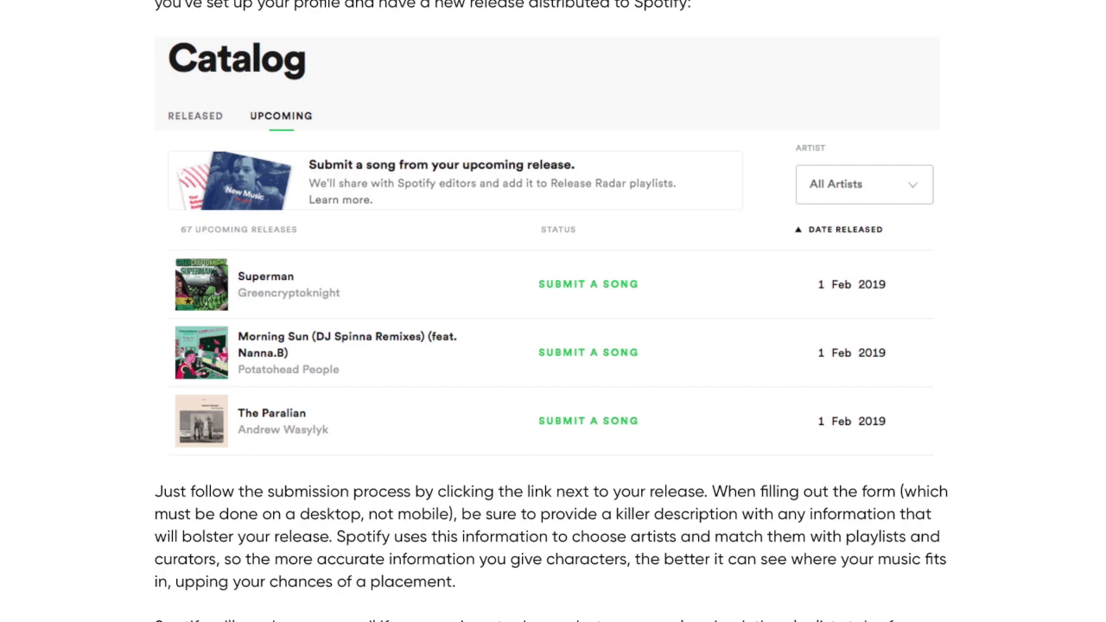
scroll(673, 153, up, 7)
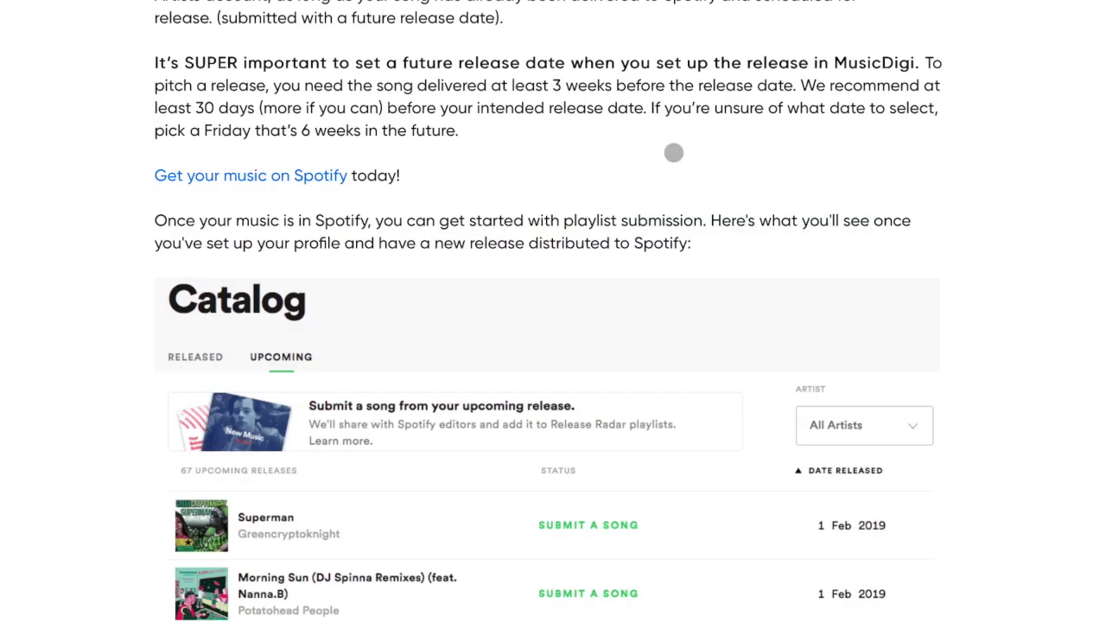
scroll(673, 153, up, 7)
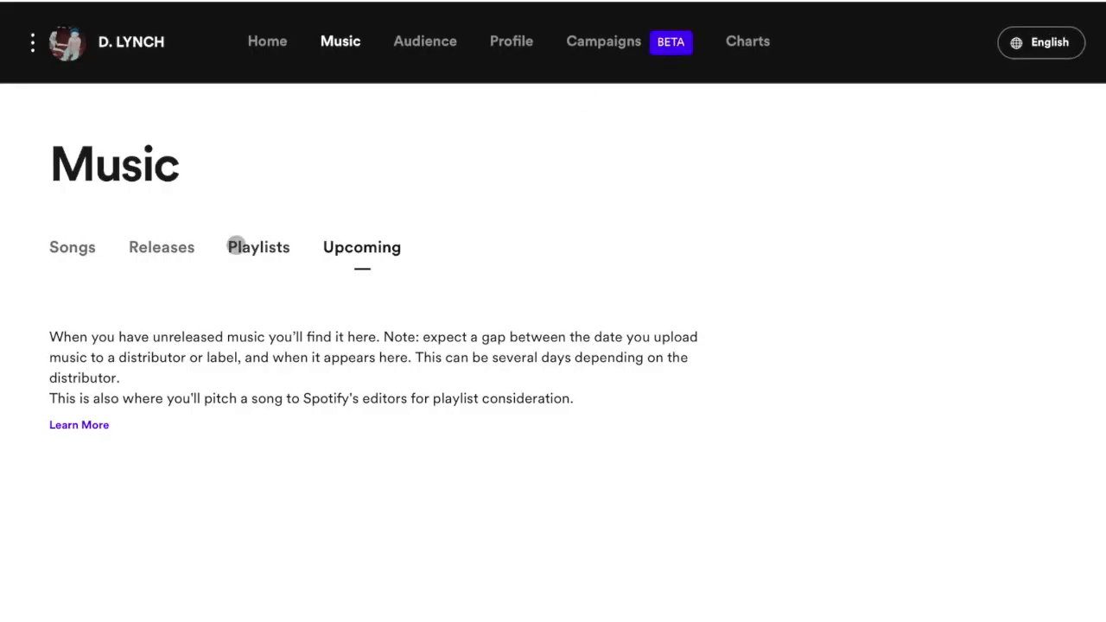
Return to Playlists stats and review Radio, Discover Weekly and Release Radar listeners and streams.
click(257, 248)
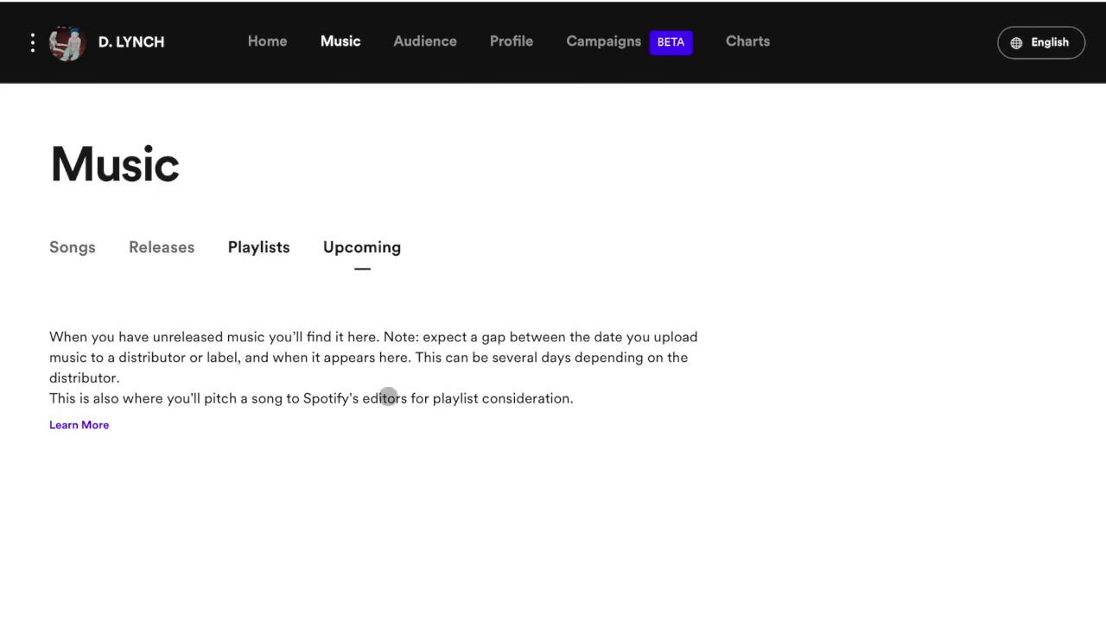
scroll(412, 415, down, 8)
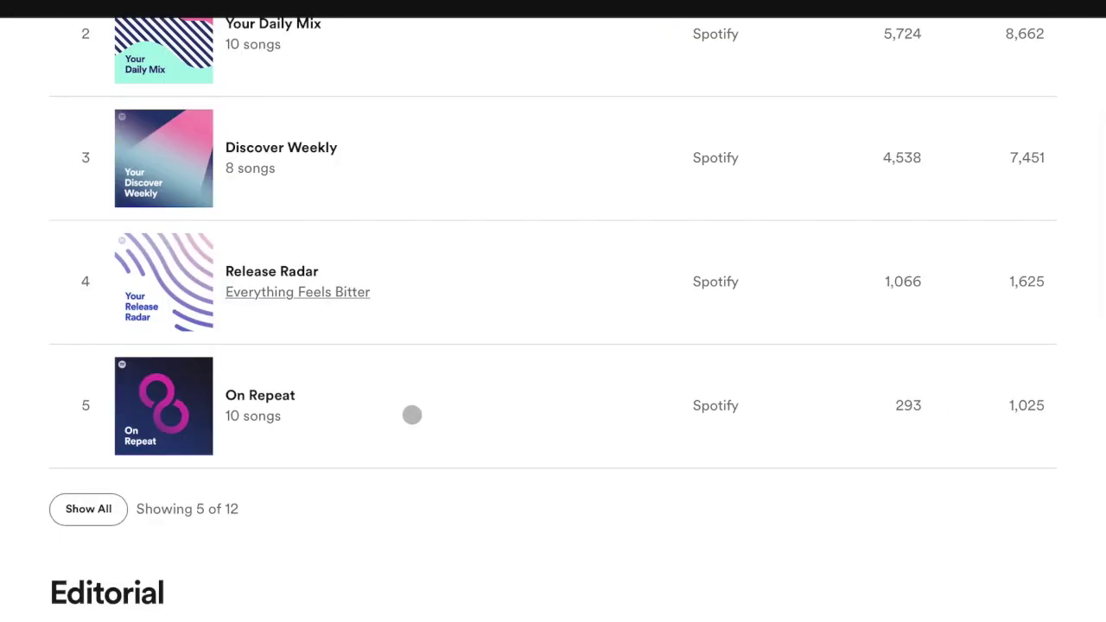
scroll(590, 244, up, 3)
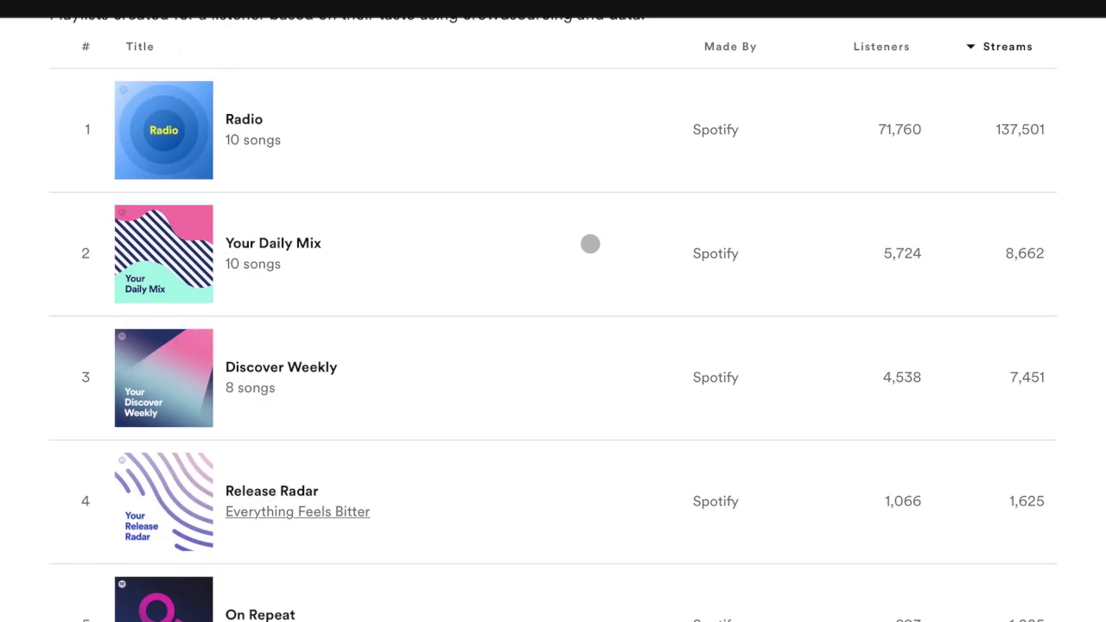
scroll(590, 244, up, 6)
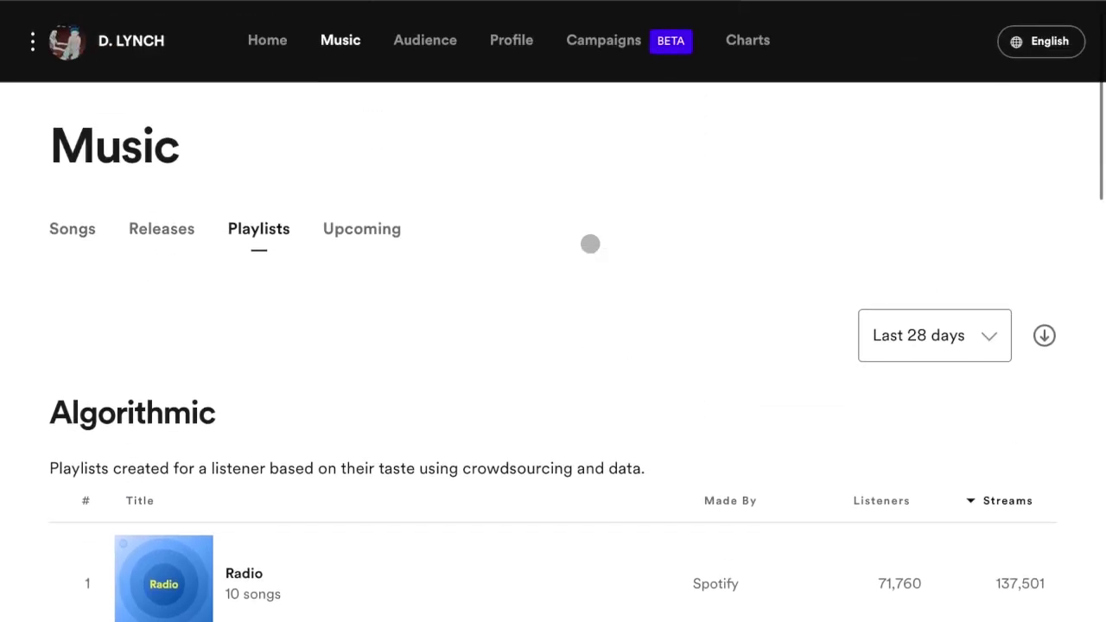
scroll(590, 244, up, 1)
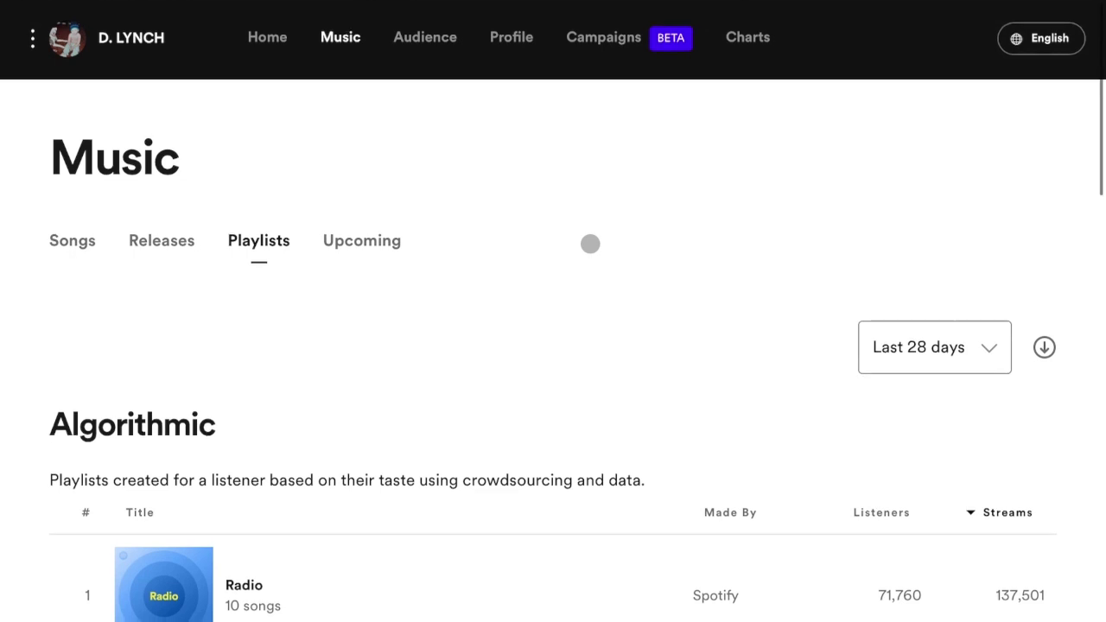
scroll(590, 243, down, 6)
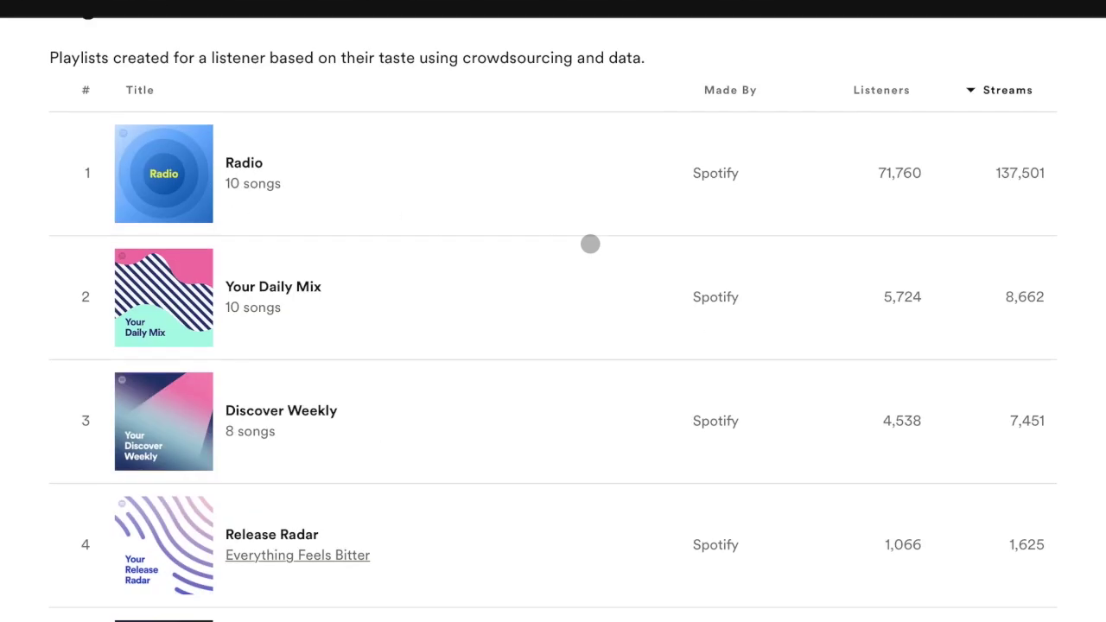
scroll(590, 243, up, 5)
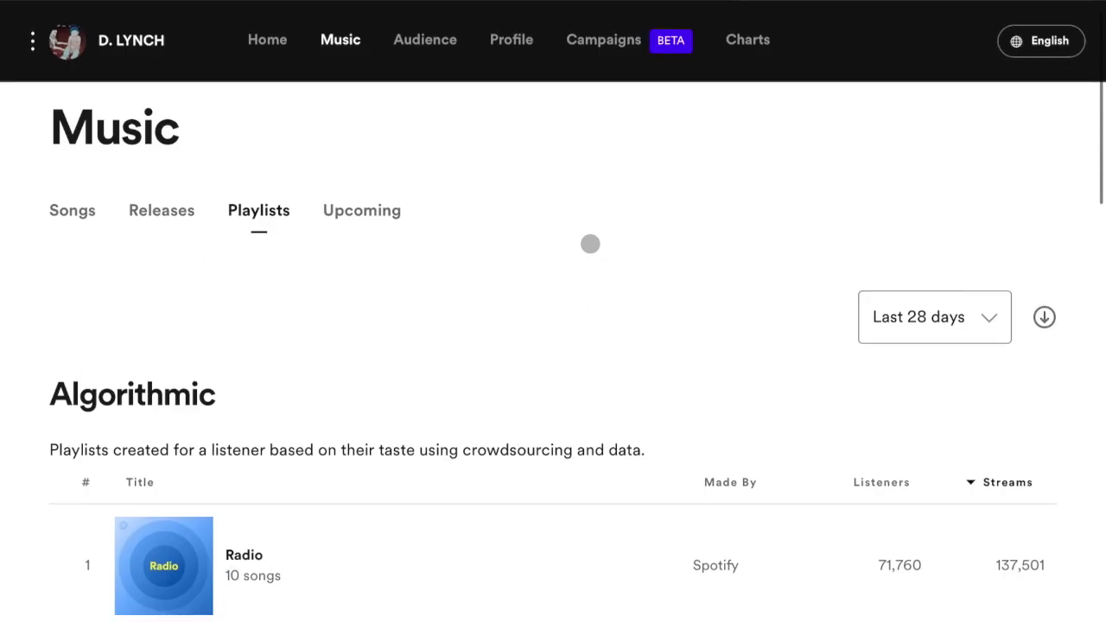
scroll(590, 244, down, 13)
scroll(590, 244, down, 2)
scroll(590, 244, up, 15)
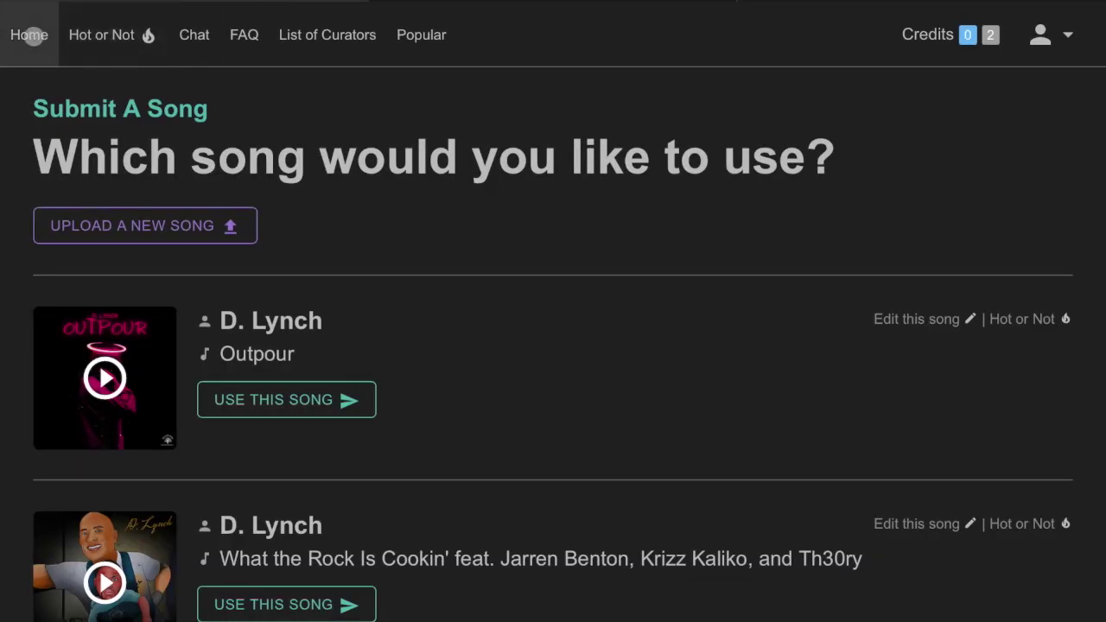
From Home, start a new submission and pick What the Rock Is Cookin' as the song.
click(28, 35)
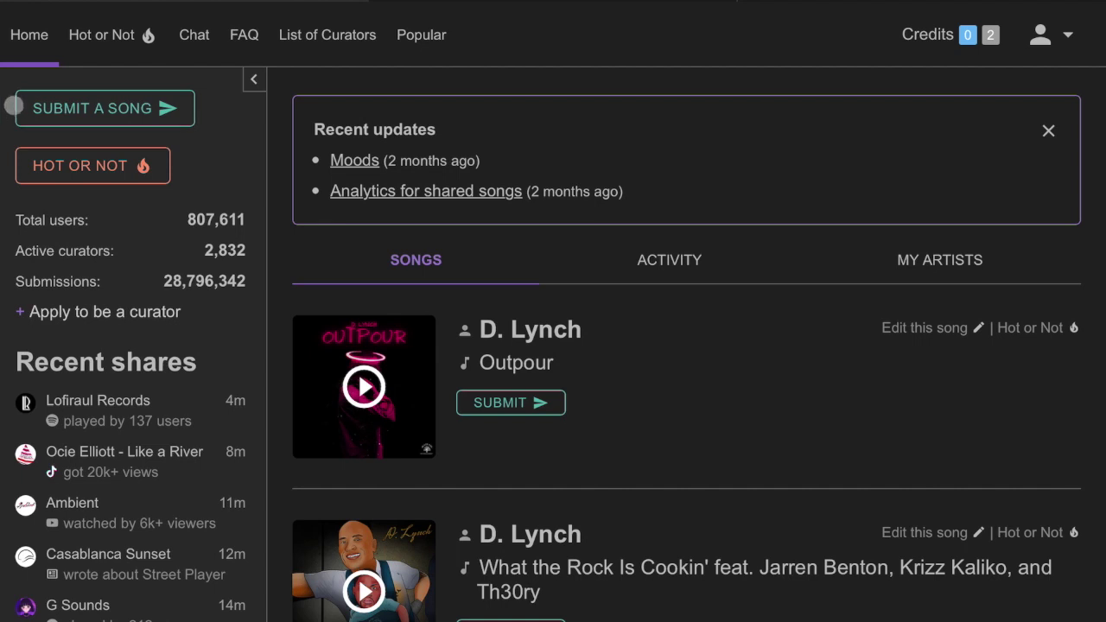
click(54, 102)
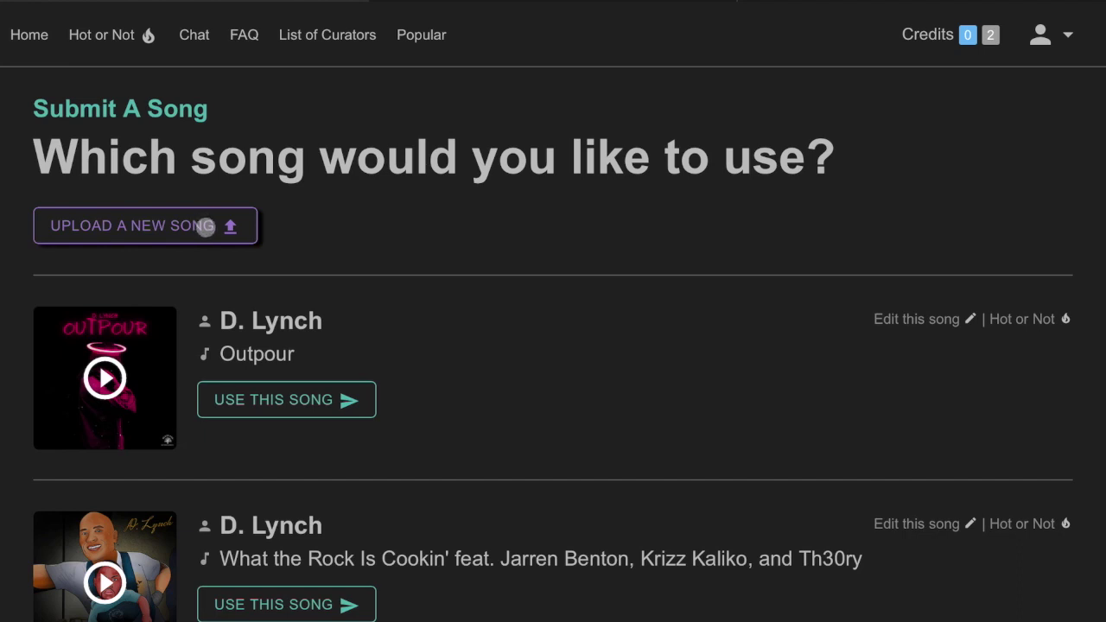
scroll(630, 241, down, 1)
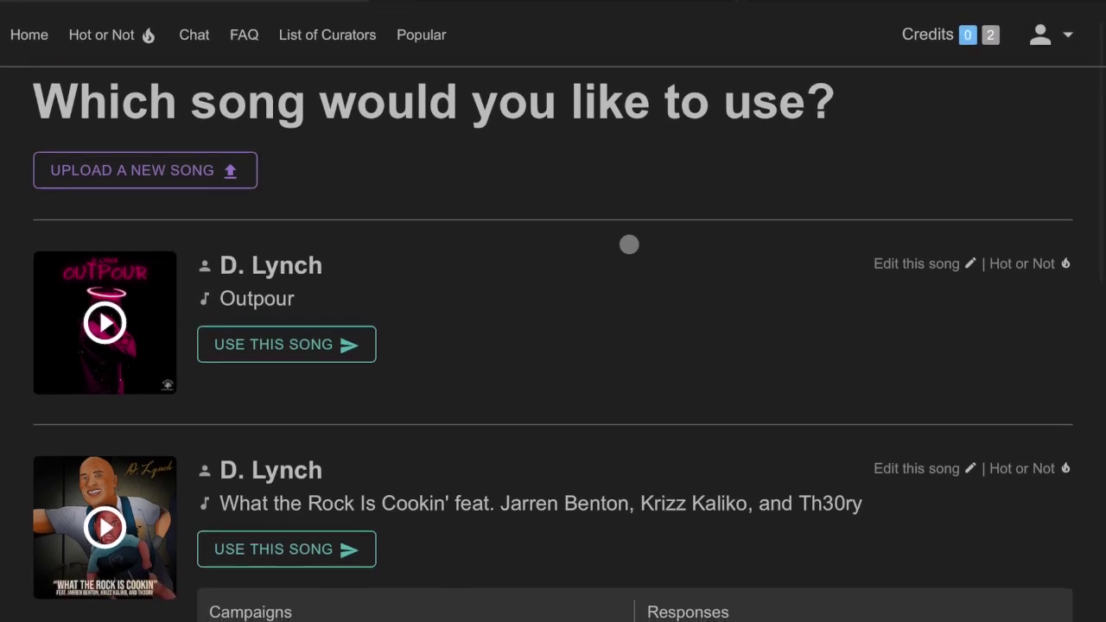
scroll(629, 244, down, 1)
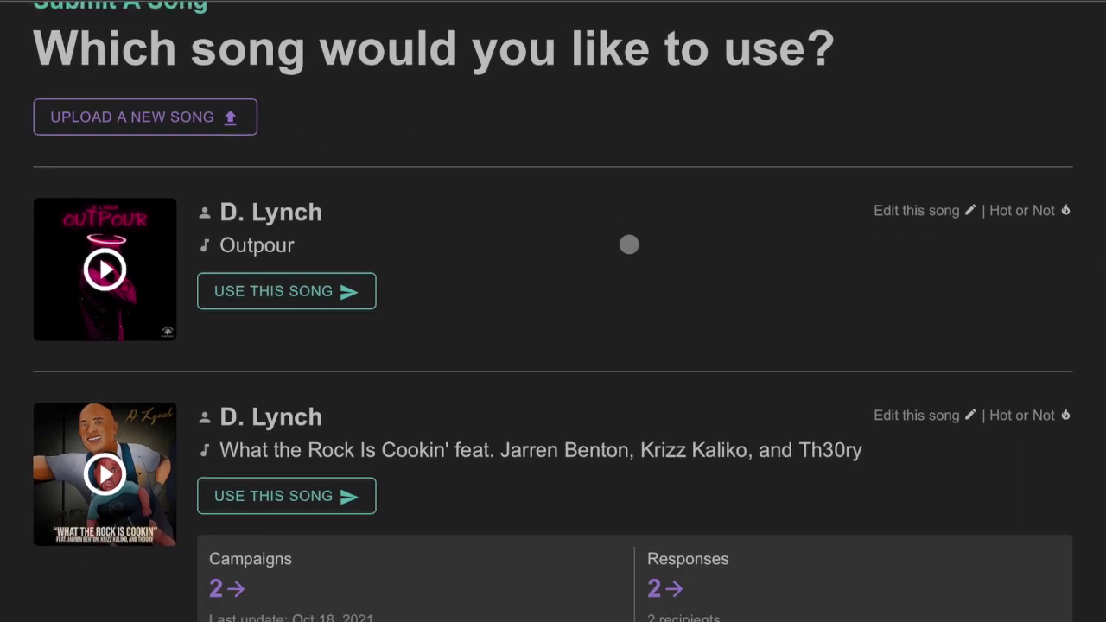
scroll(630, 242, down, 2)
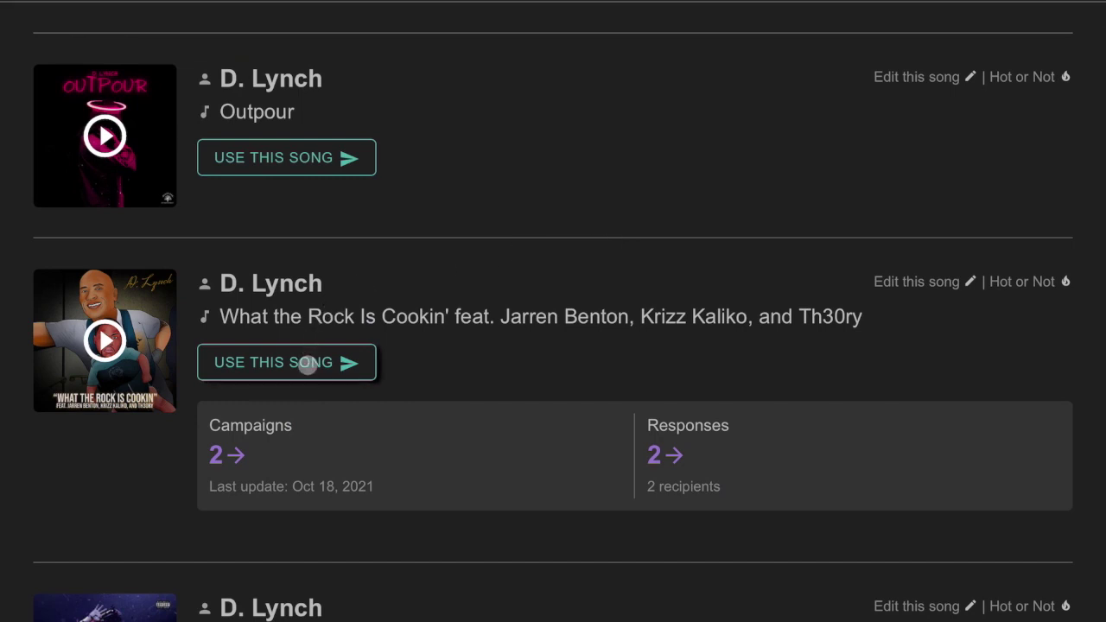
click(308, 365)
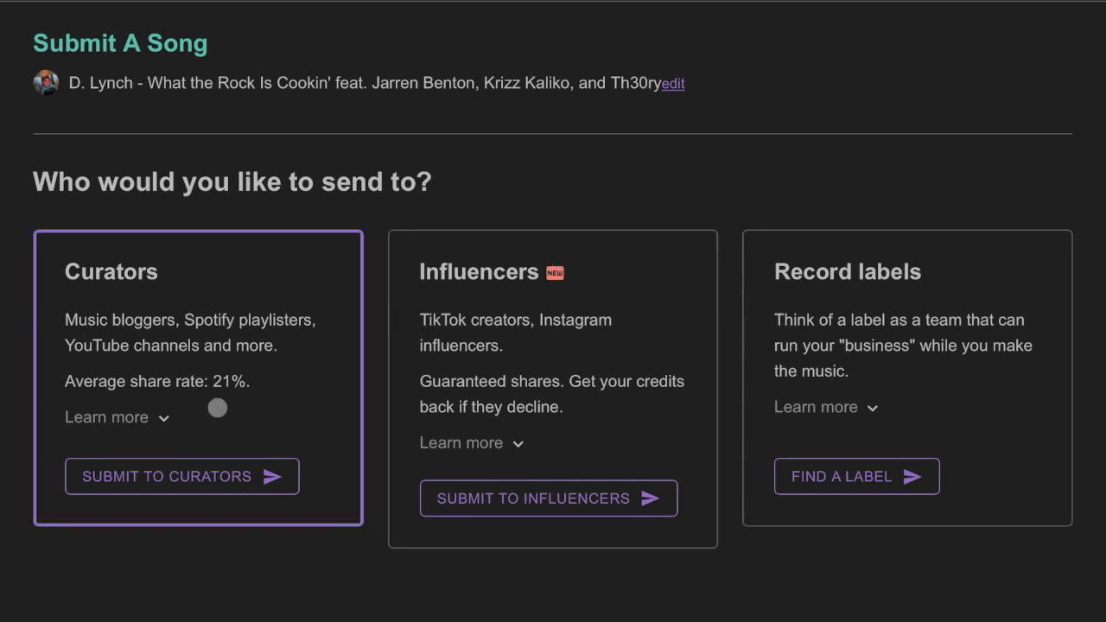
Choose Submit to Curators on the Curators card.
click(185, 475)
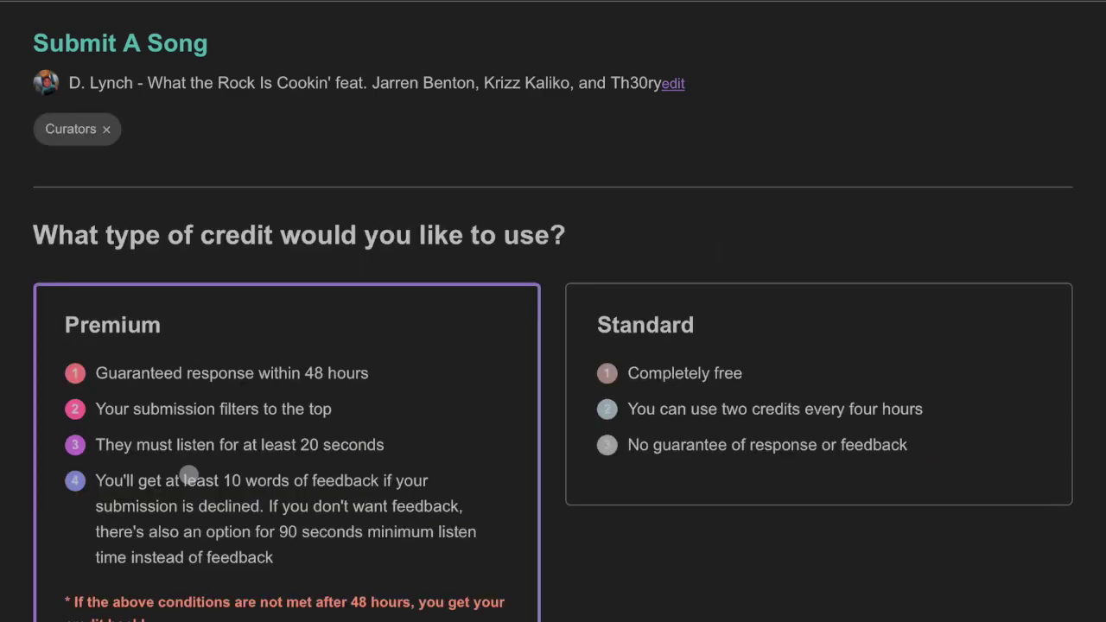
Compare the Premium and Standard credit options, toggling between them.
scroll(372, 229, down, 3)
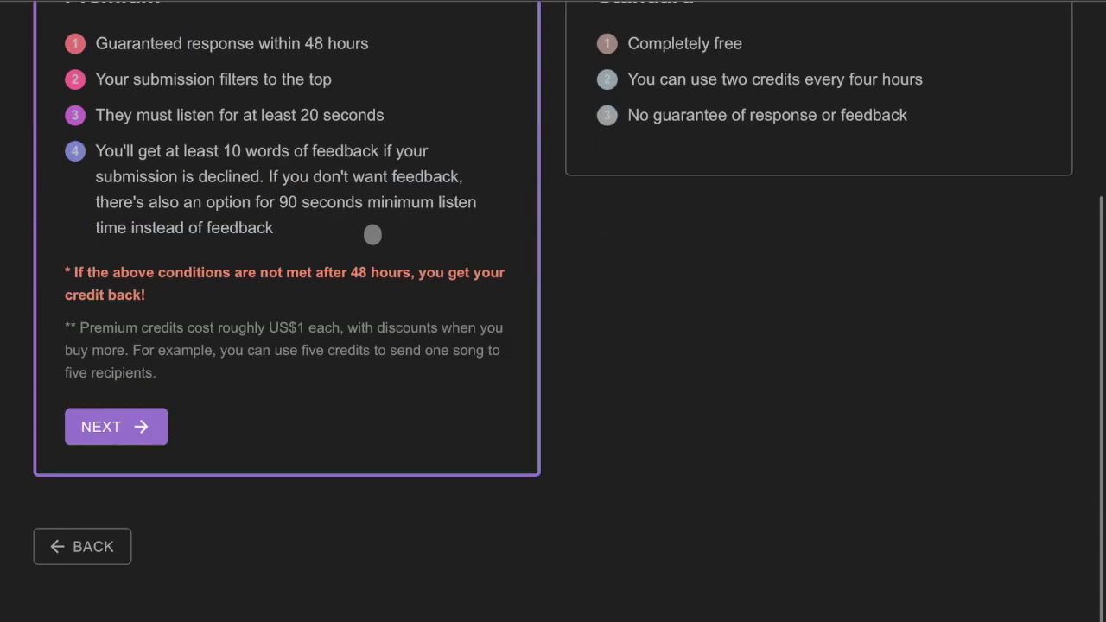
scroll(372, 233, up, 1)
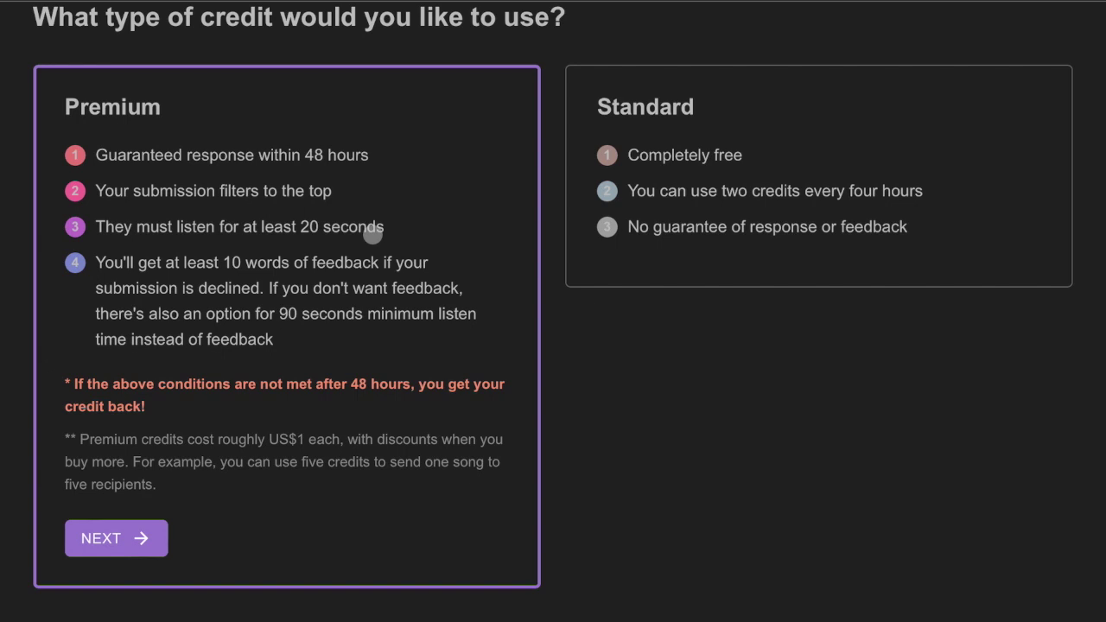
scroll(372, 232, up, 1)
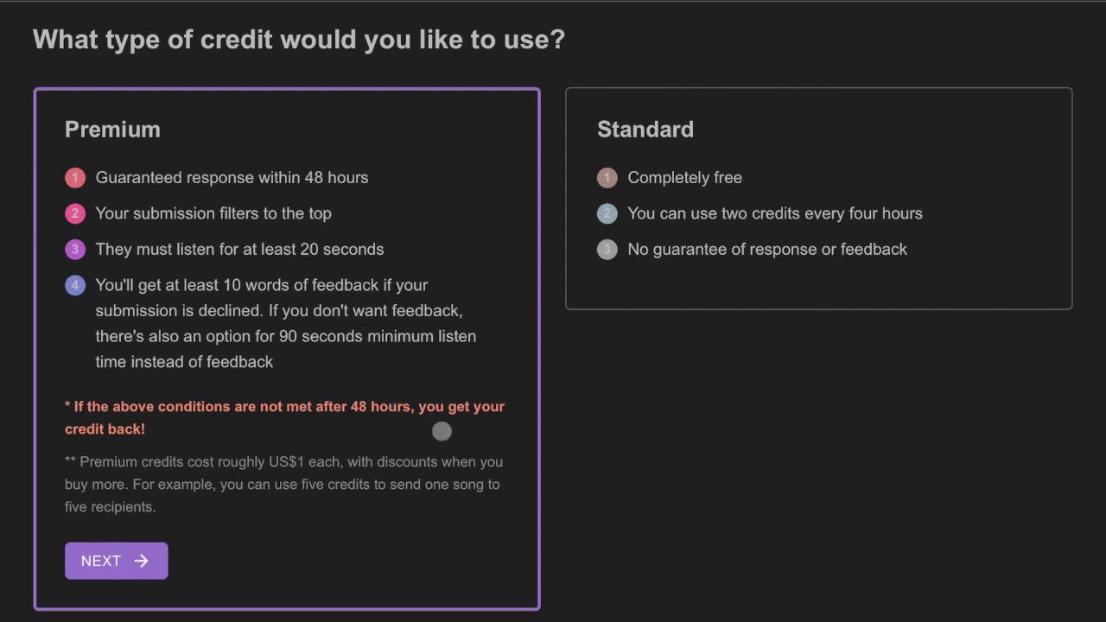
click(839, 201)
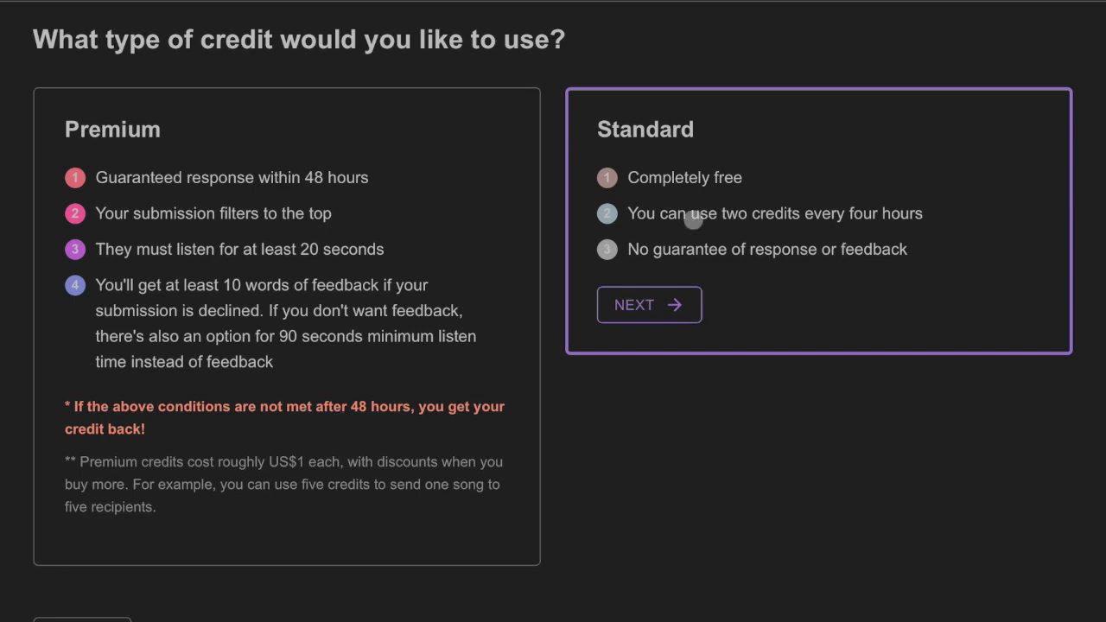
click(261, 235)
click(748, 182)
Select Premium credits, check the remaining credit balance, and continue to feedback options.
click(99, 302)
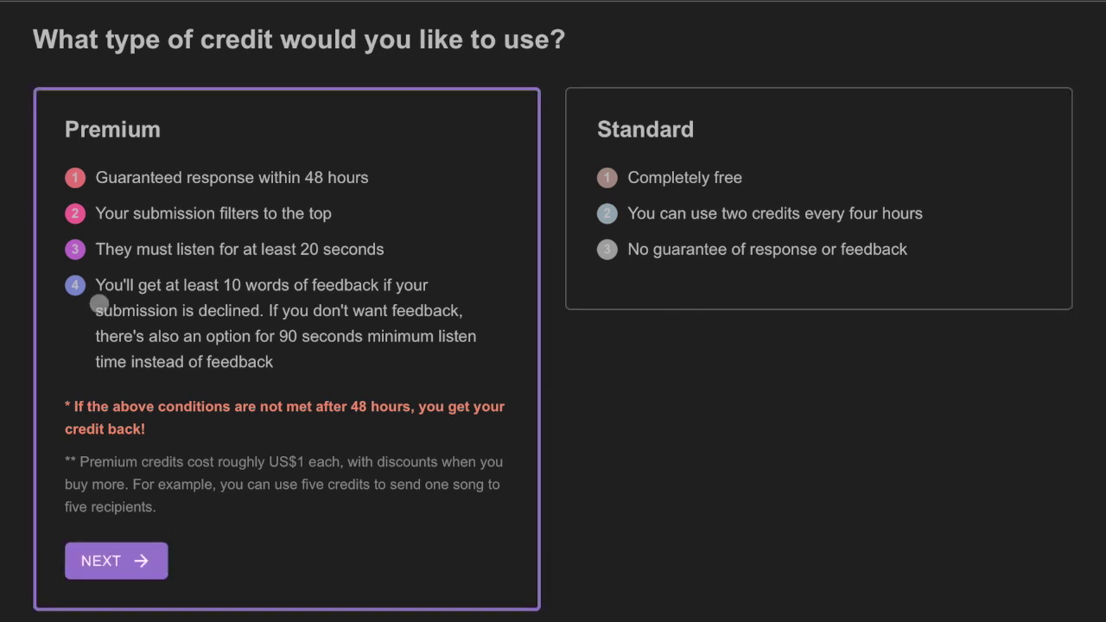
click(923, 20)
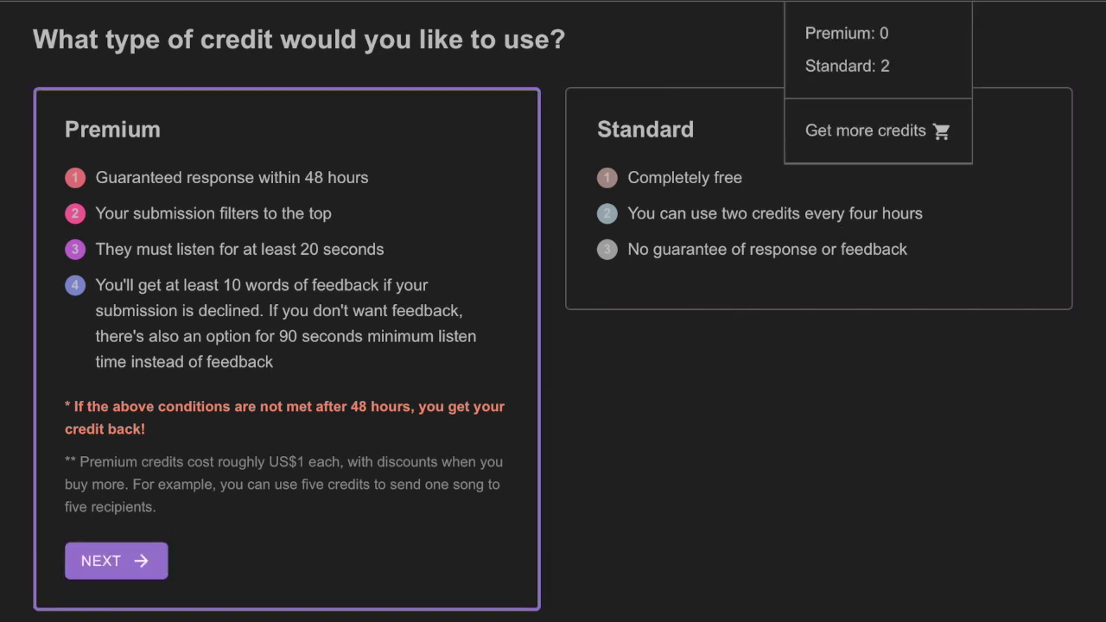
click(553, 230)
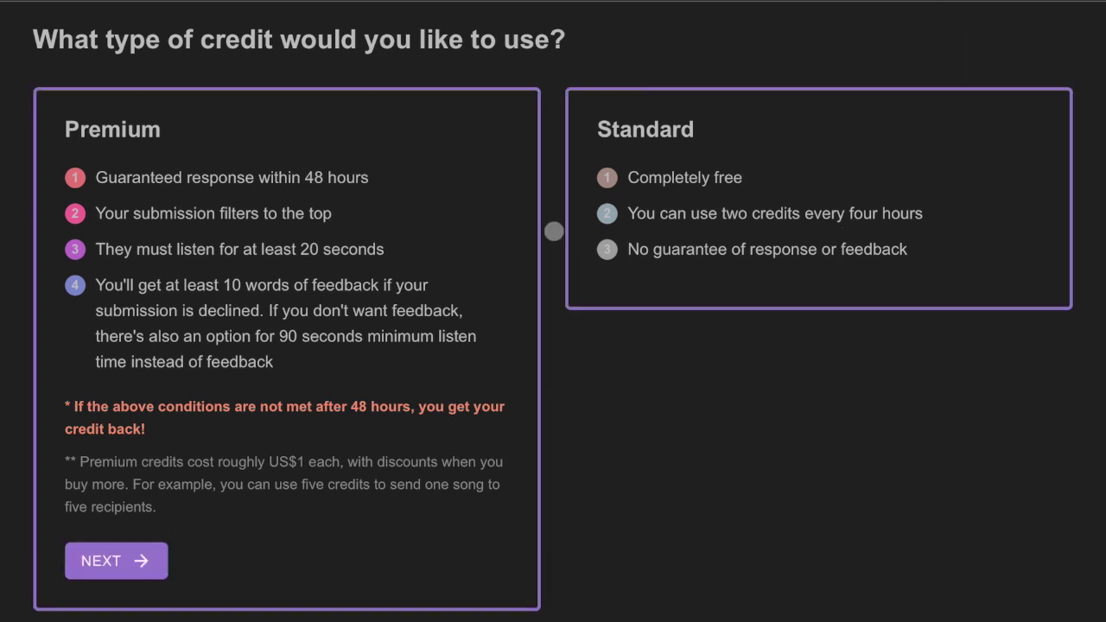
click(127, 578)
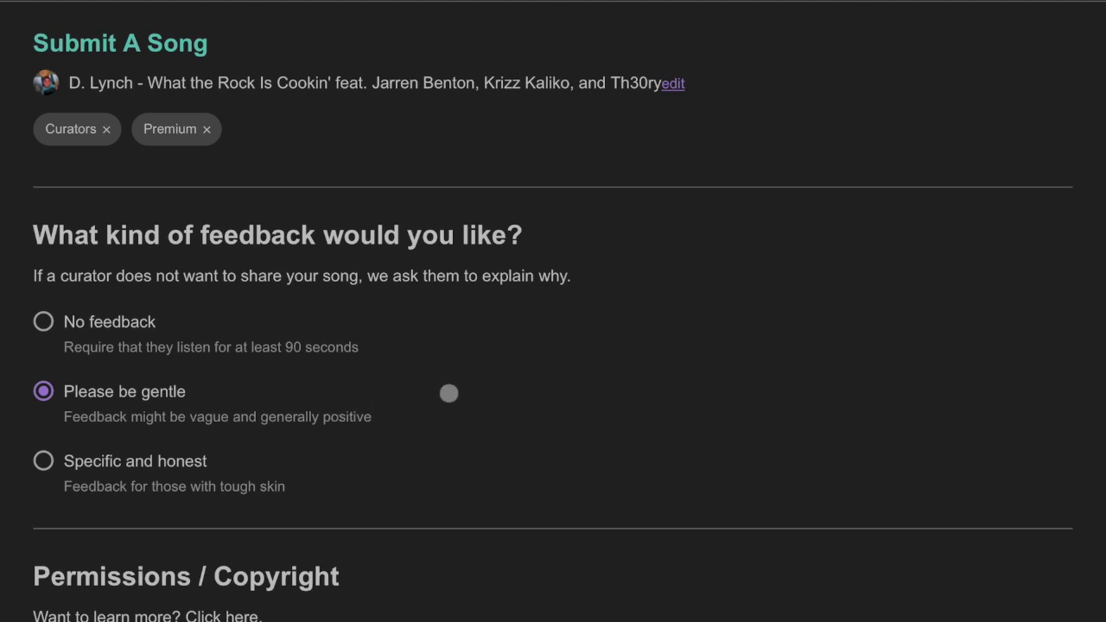
scroll(448, 393, down, 1)
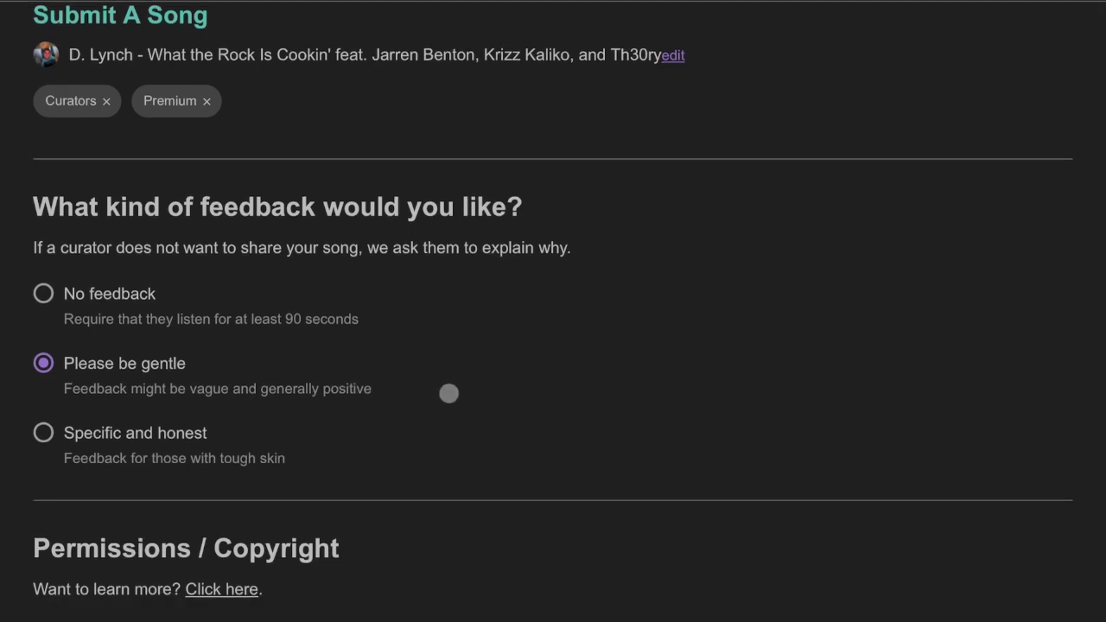
Review the song form's Genres and Moods, then continue to the 281 Hip-Hop / Conscious Hip-Hop curators.
scroll(448, 393, down, 3)
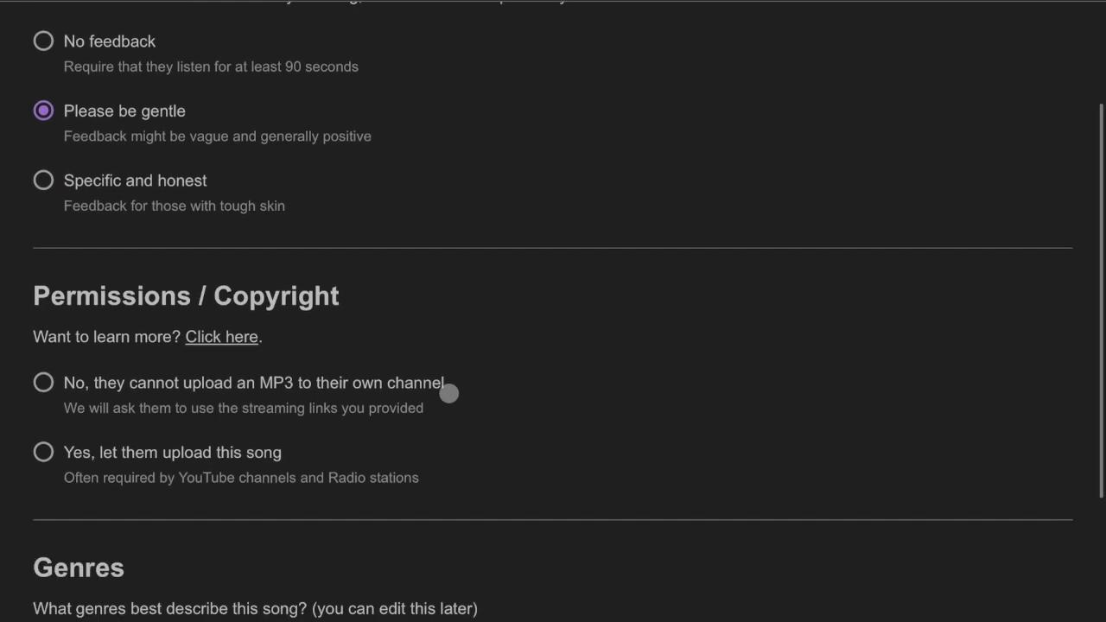
scroll(449, 393, up, 3)
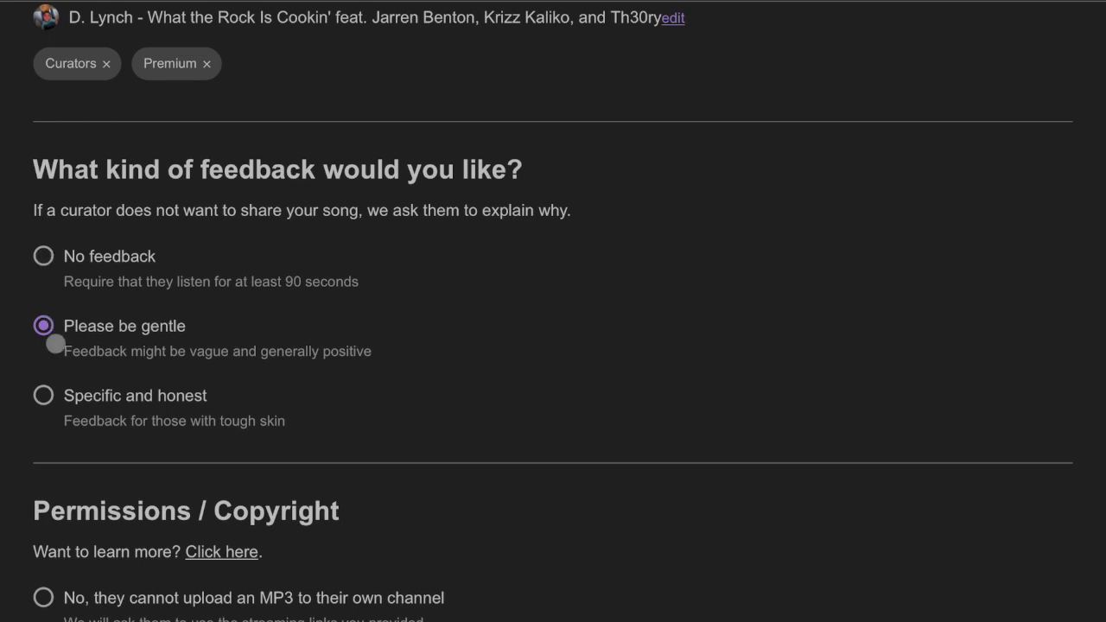
scroll(523, 365, down, 3)
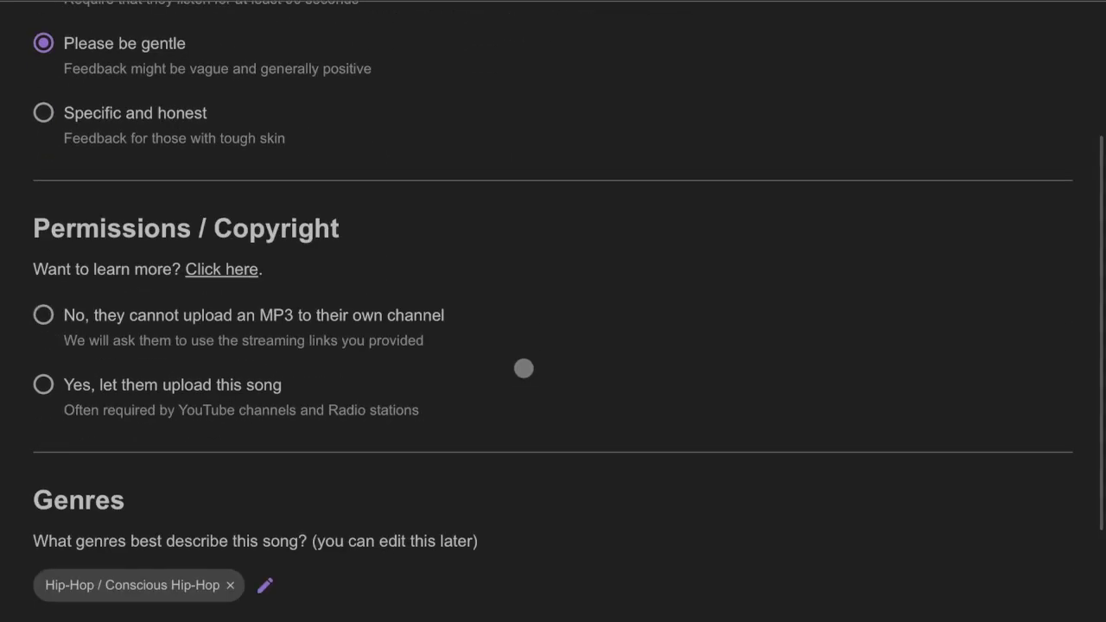
key(ctrl+plus)
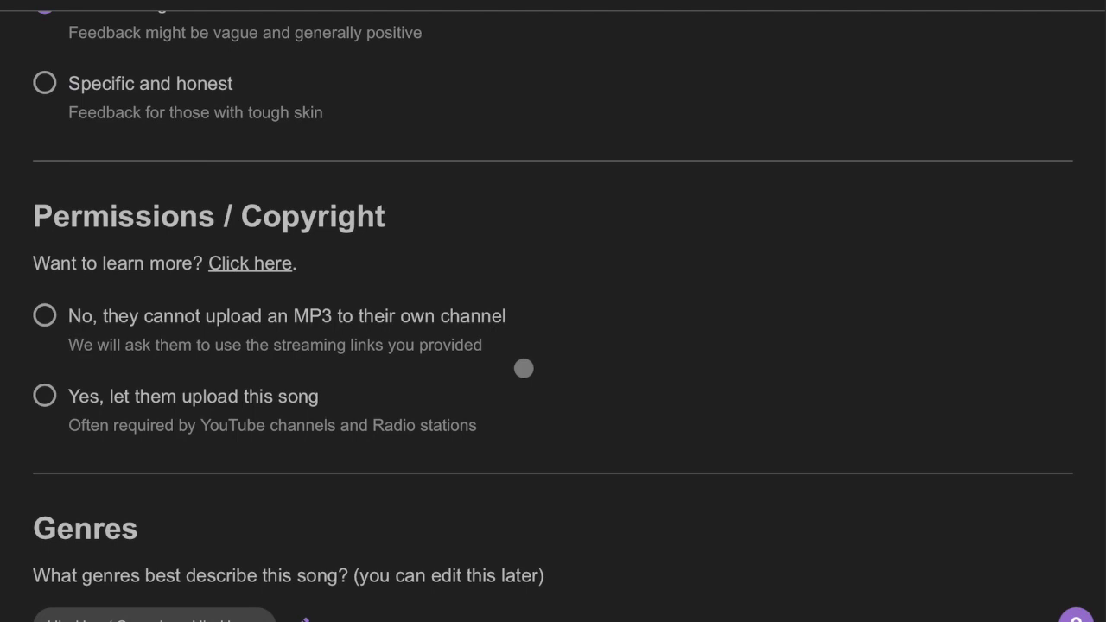
key(ctrl+0)
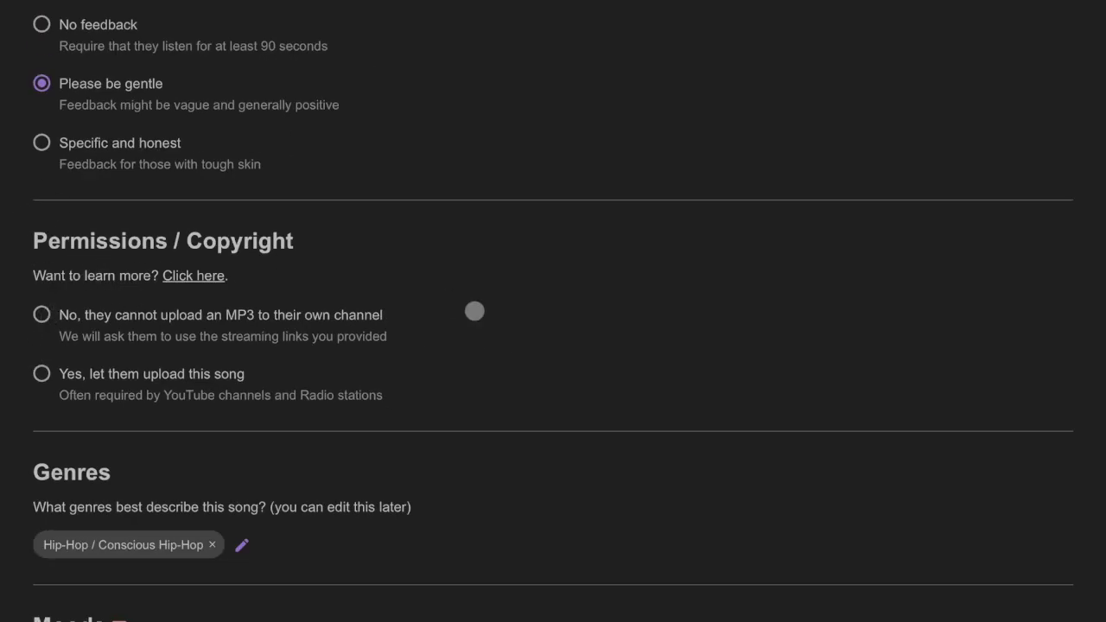
scroll(474, 311, down, 1)
scroll(474, 311, down, 1)
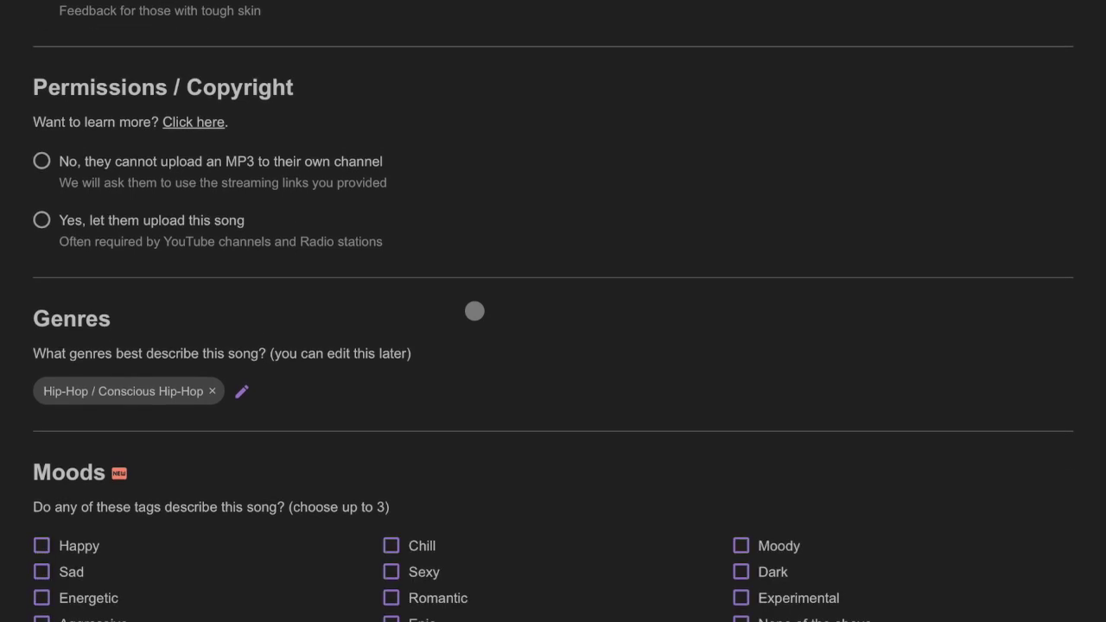
scroll(474, 311, down, 2)
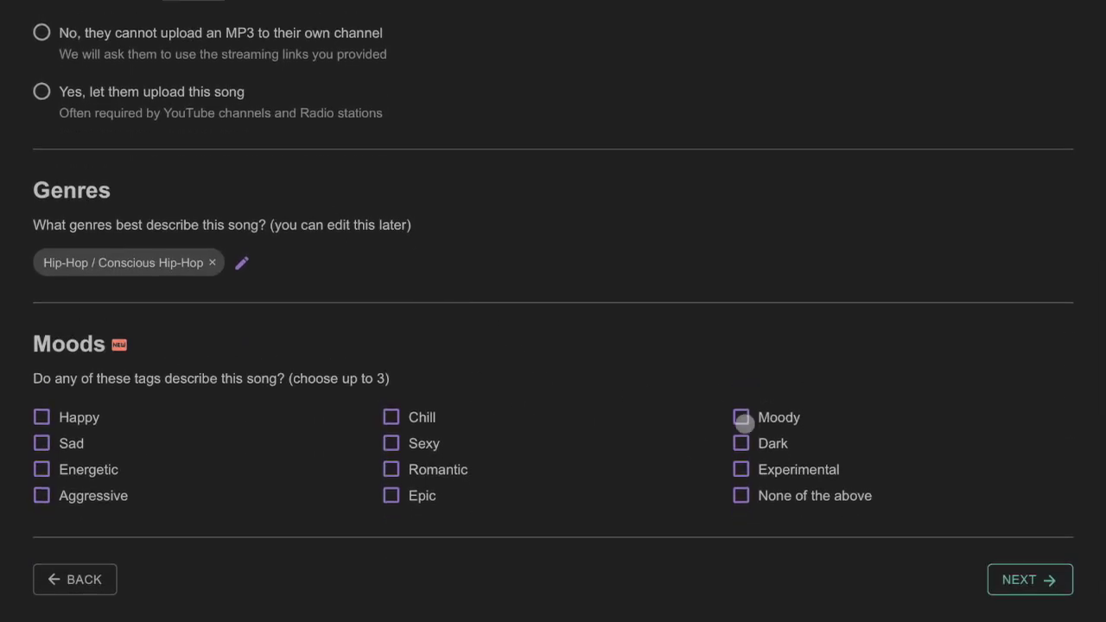
click(1018, 580)
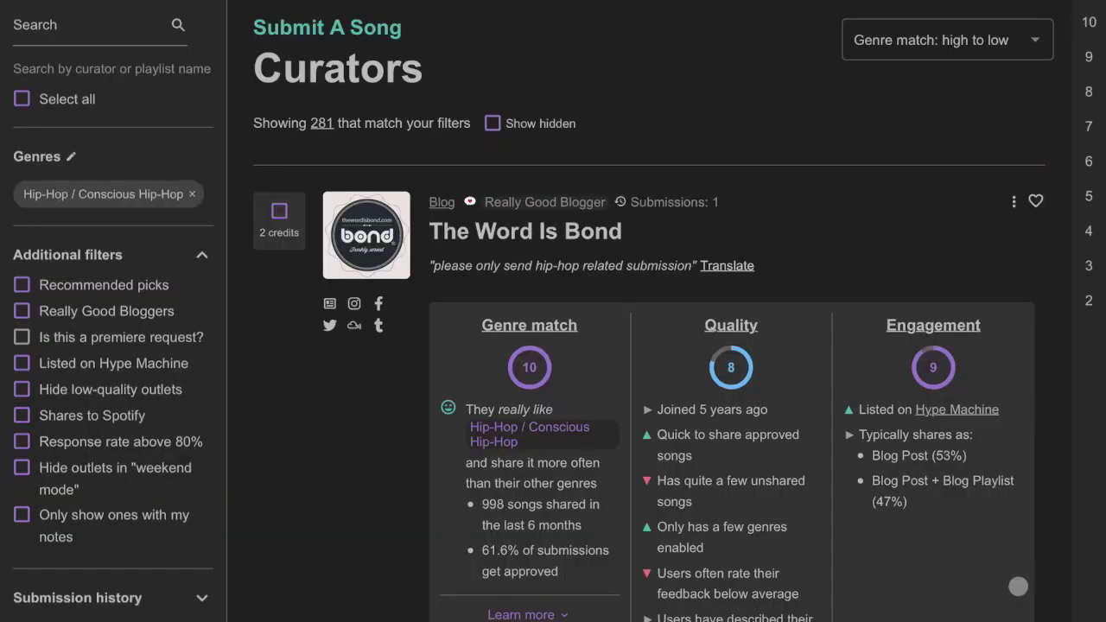
scroll(691, 293, down, 3)
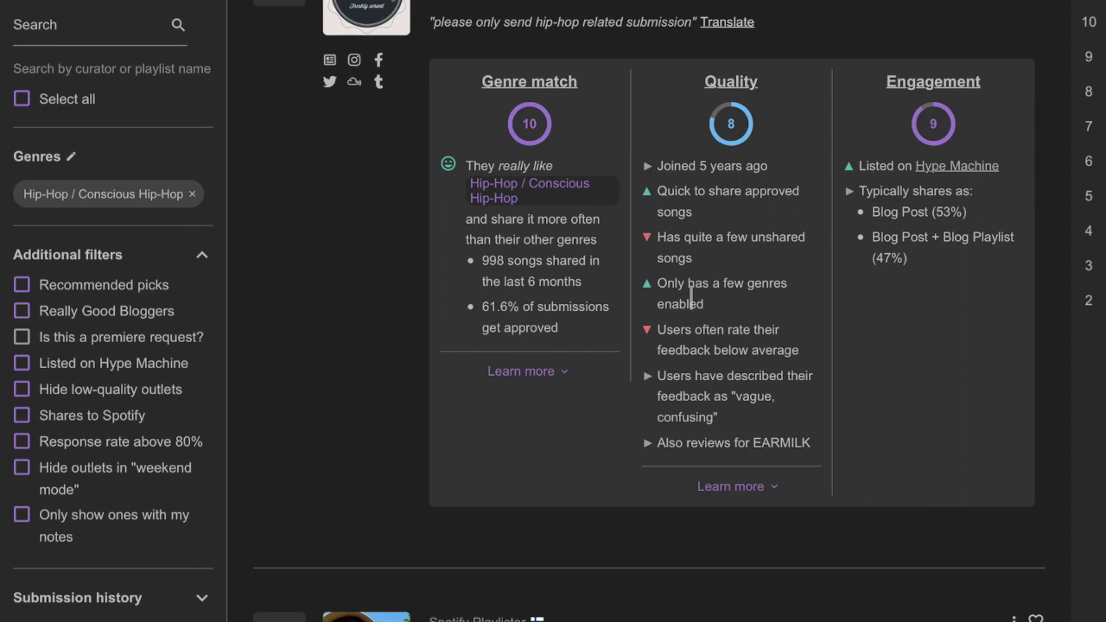
scroll(691, 294, up, 2)
scroll(692, 293, down, 2)
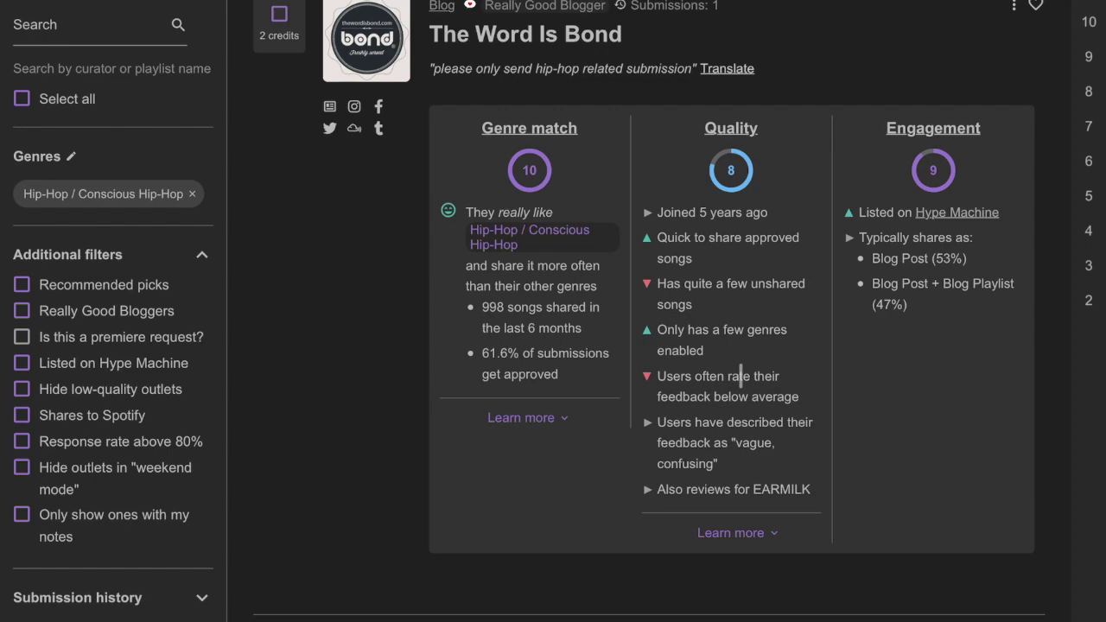
scroll(741, 376, down, 5)
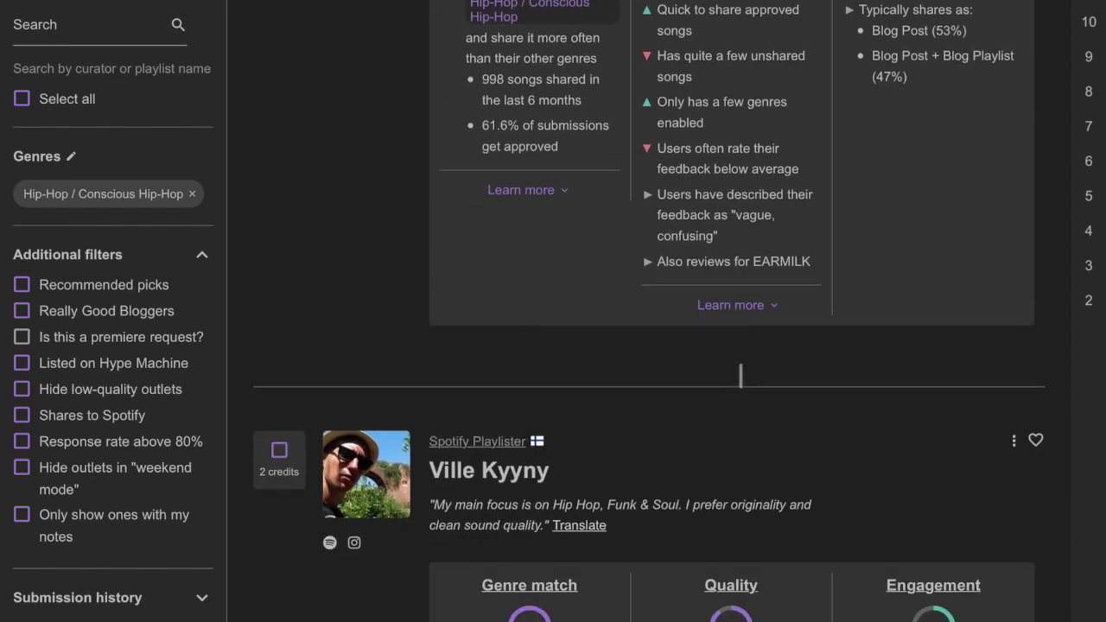
scroll(741, 376, up, 4)
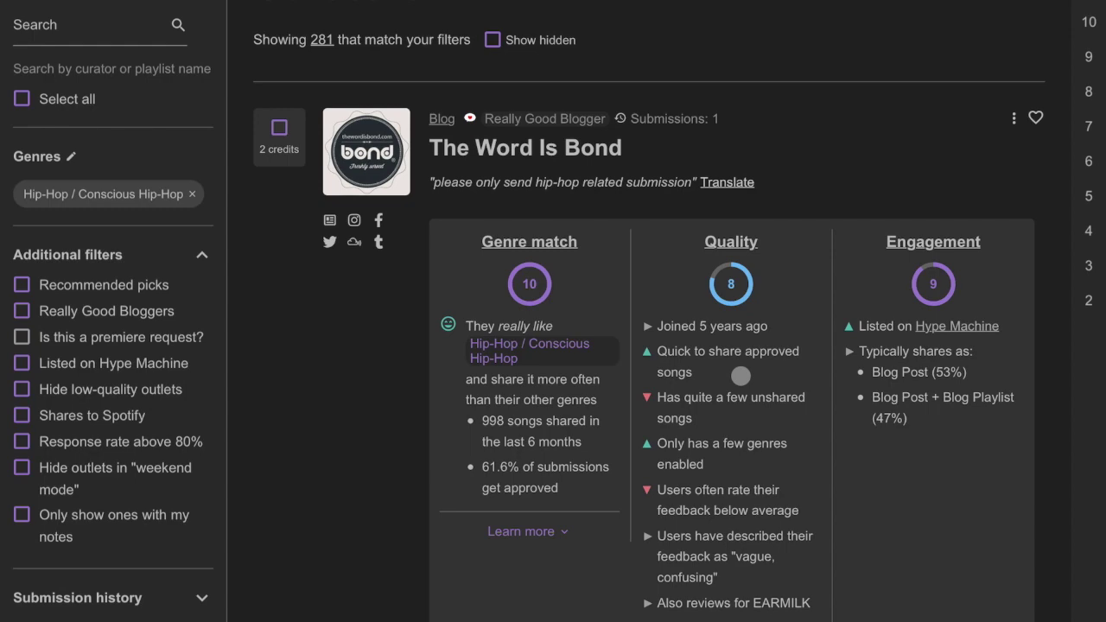
scroll(741, 375, down, 6)
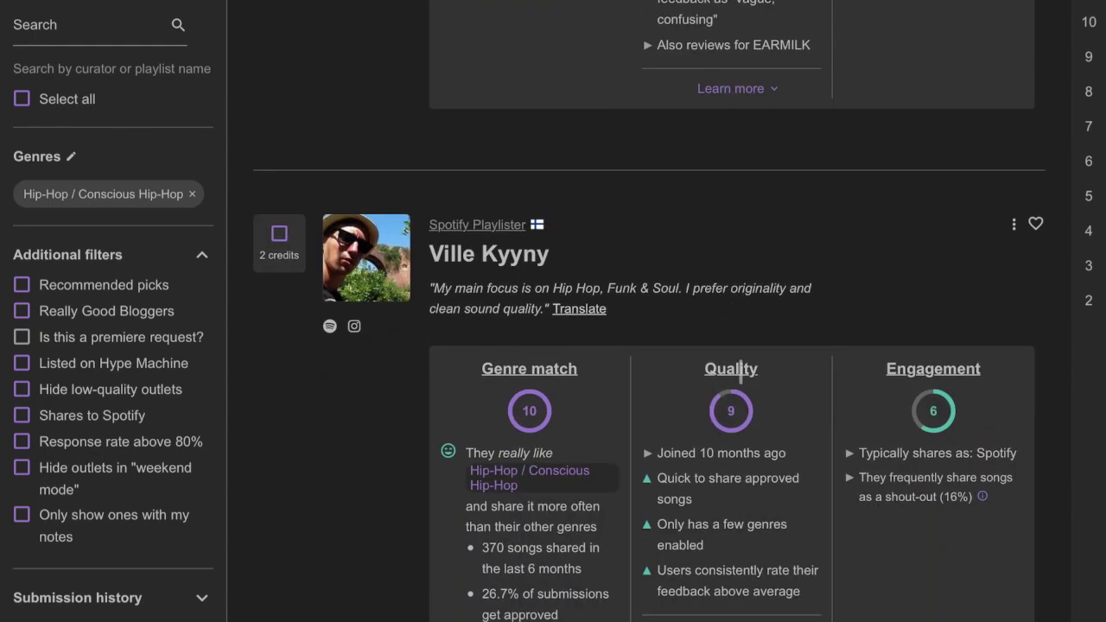
scroll(741, 376, down, 7)
scroll(741, 376, up, 5)
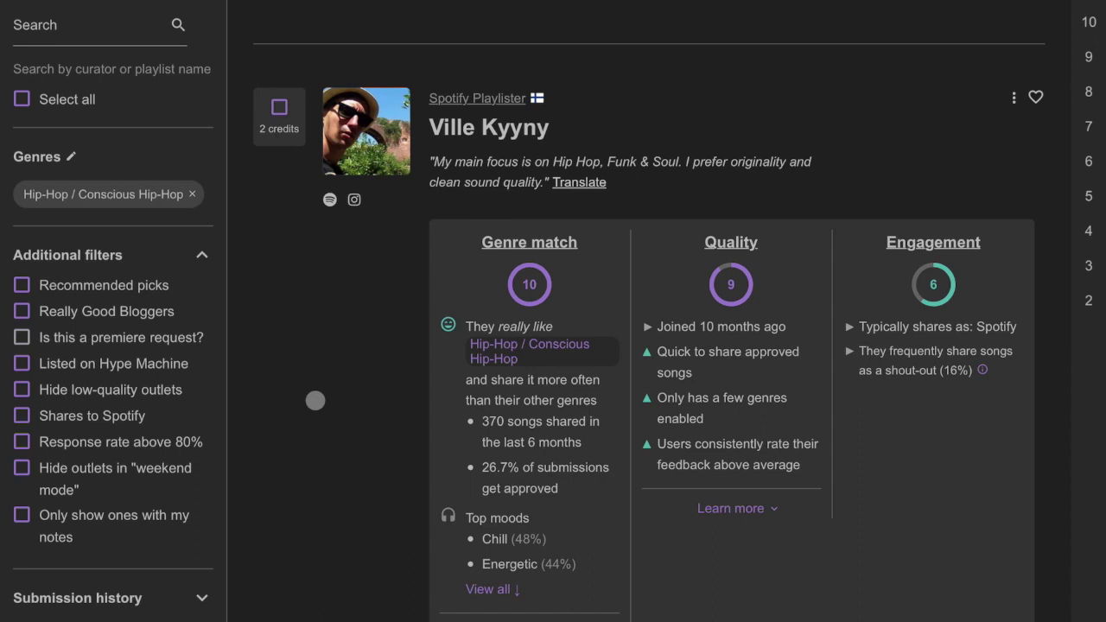
scroll(315, 399, up, 2)
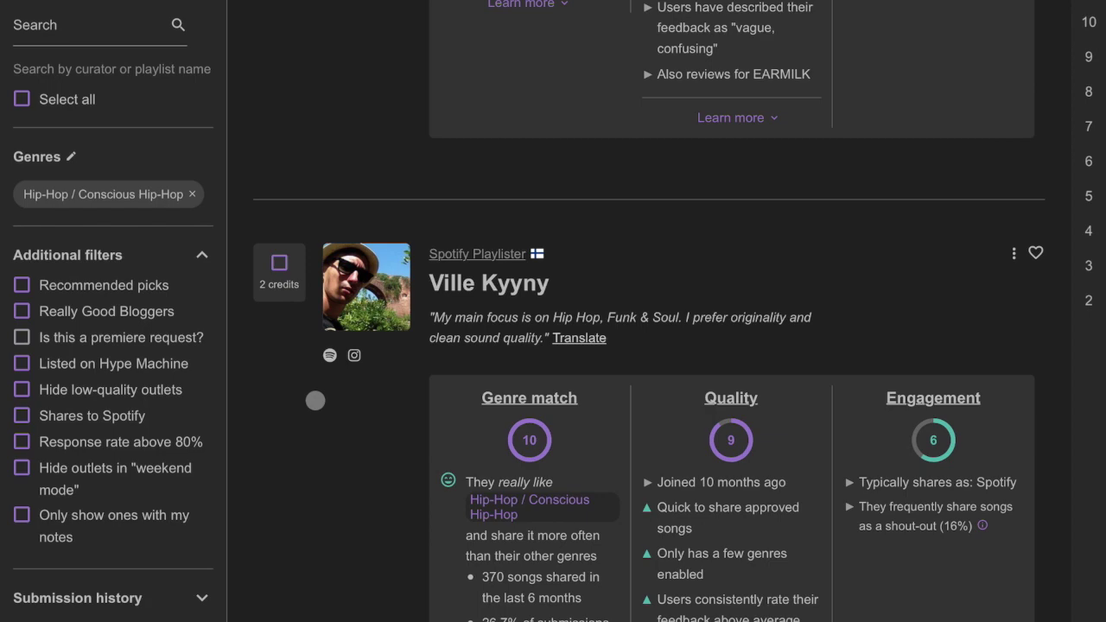
scroll(315, 400, up, 6)
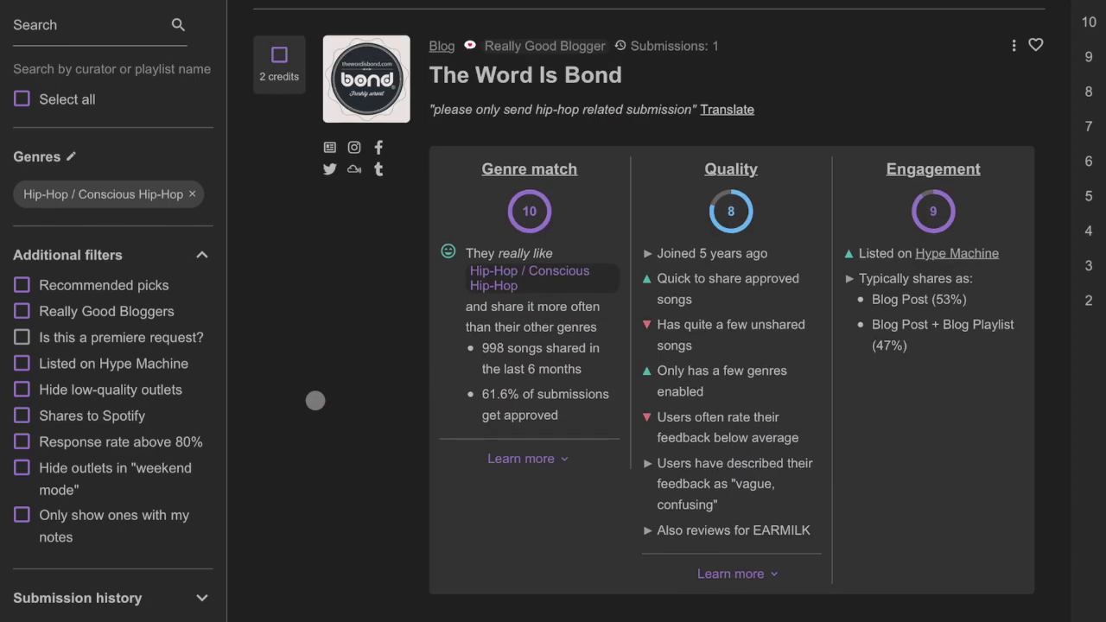
scroll(315, 400, down, 4)
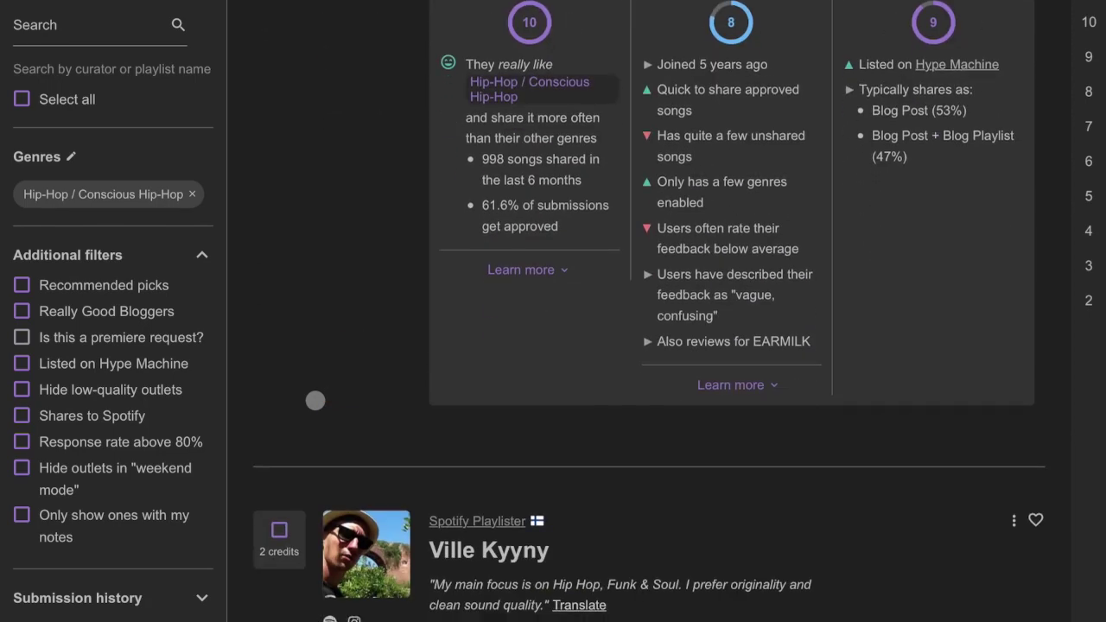
scroll(315, 400, up, 3)
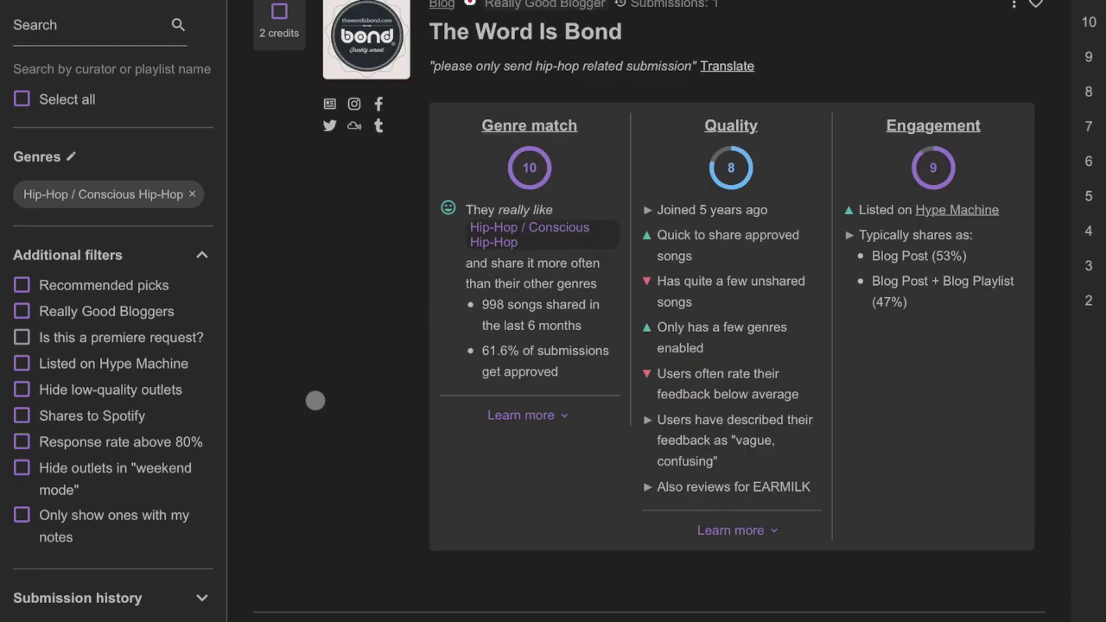
scroll(315, 400, down, 4)
scroll(315, 400, down, 8)
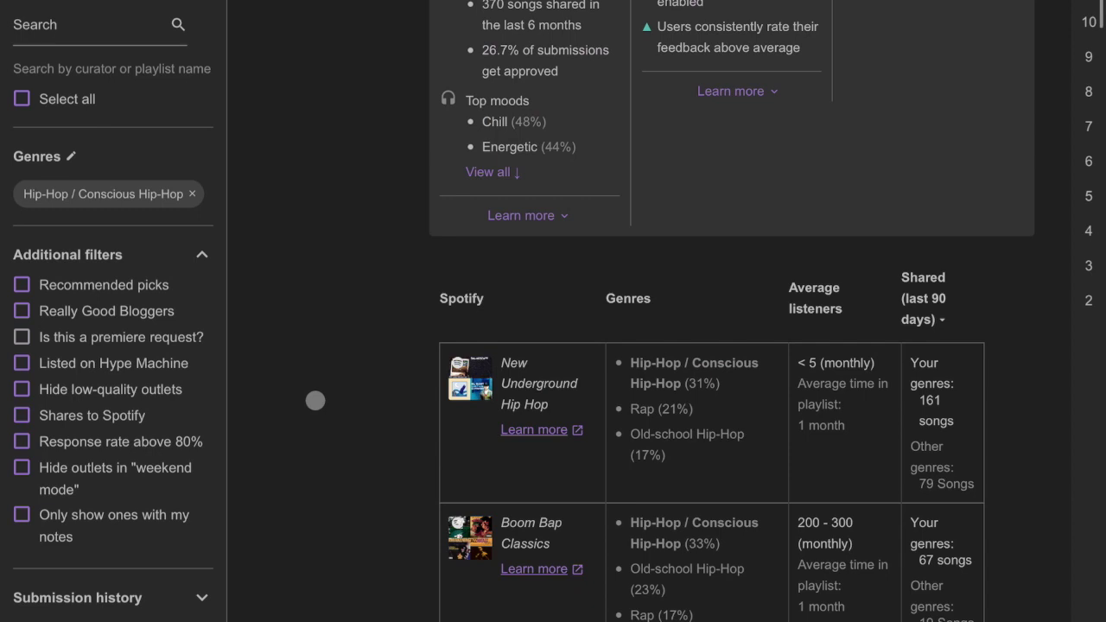
scroll(315, 400, down, 2)
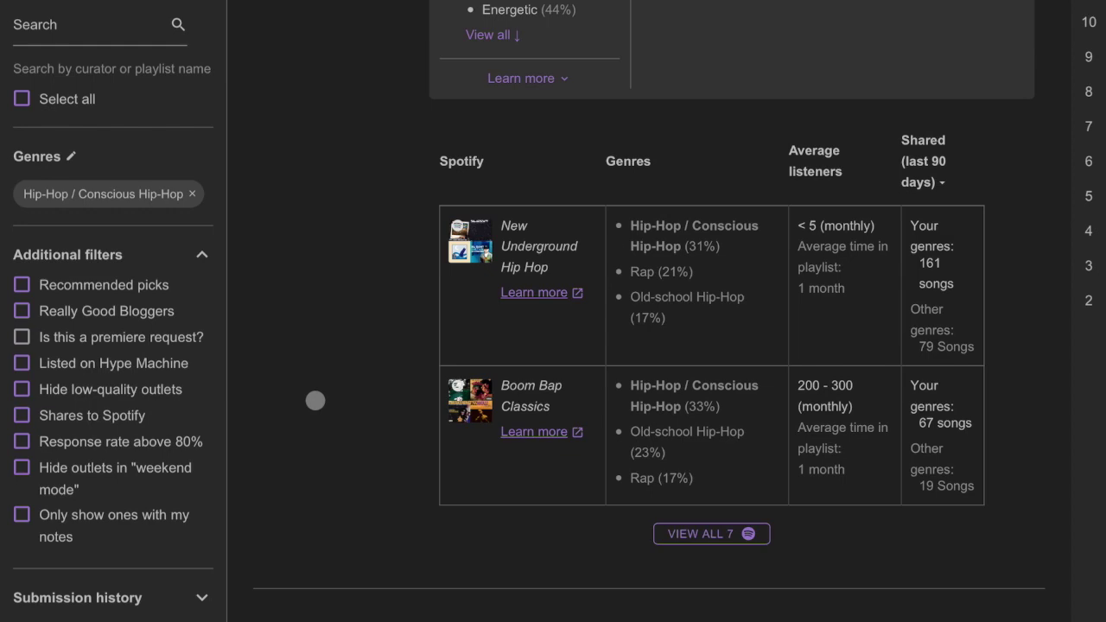
scroll(315, 400, up, 7)
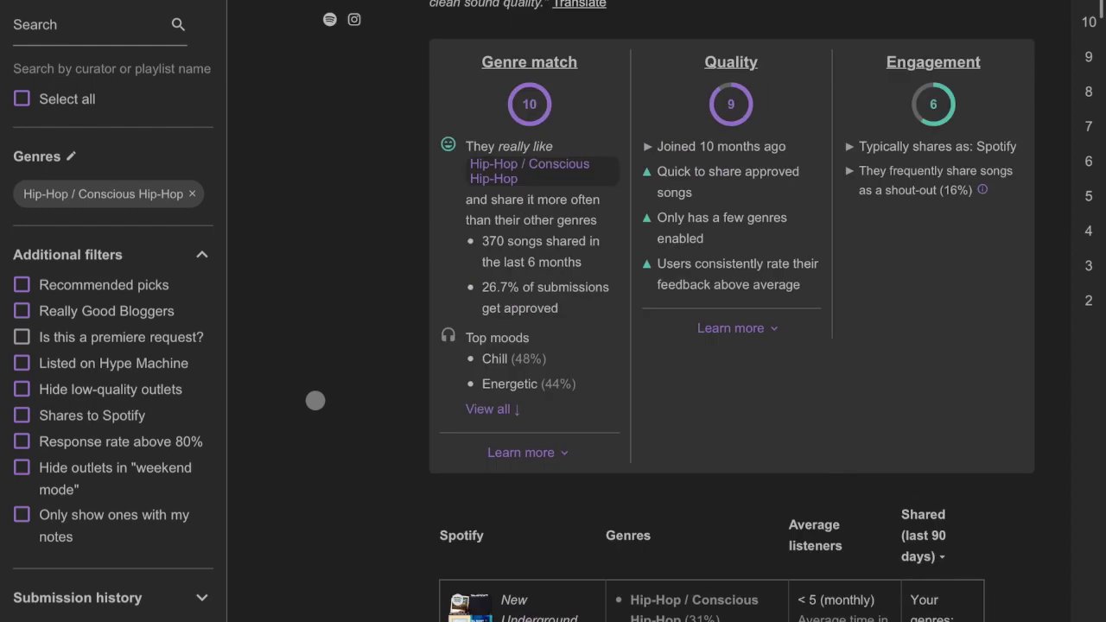
scroll(315, 400, down, 5)
scroll(315, 400, down, 7)
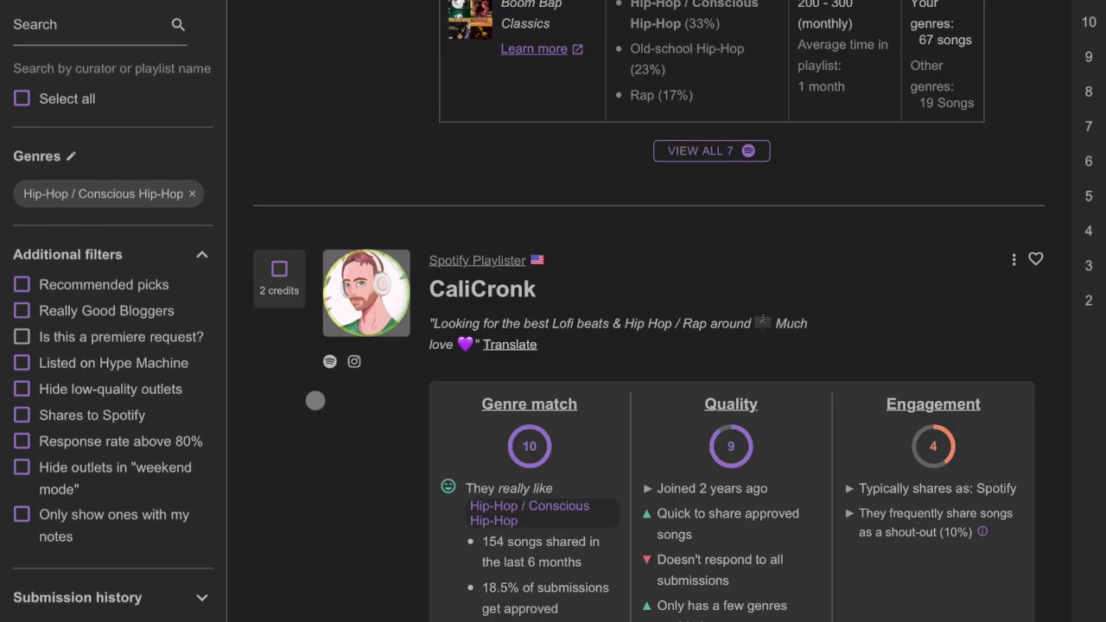
scroll(315, 400, down, 13)
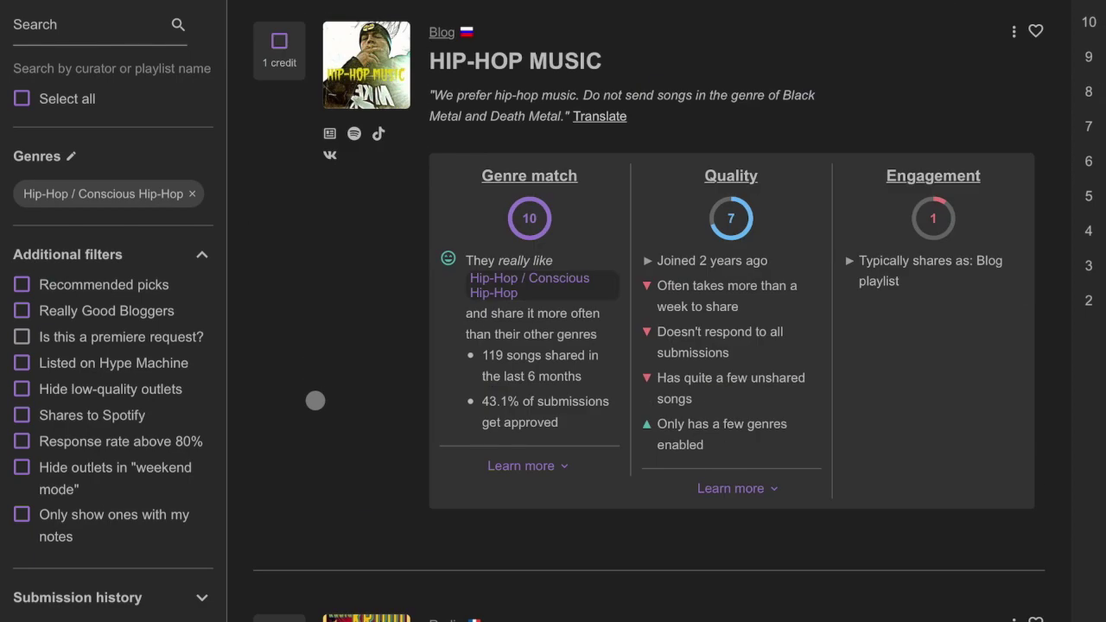
scroll(315, 400, down, 6)
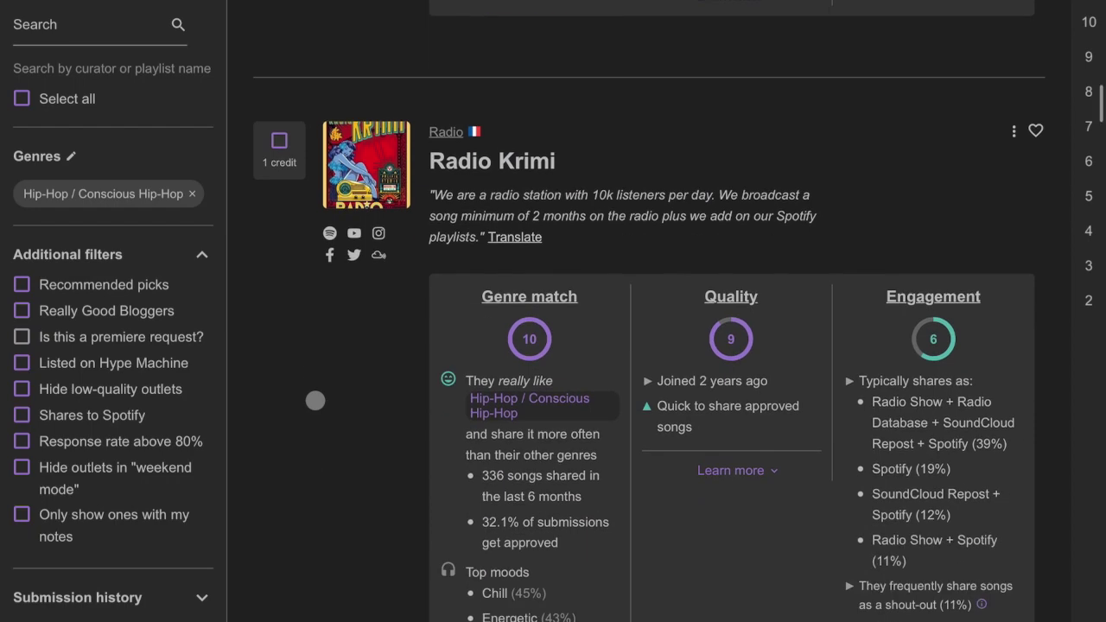
scroll(315, 400, down, 10)
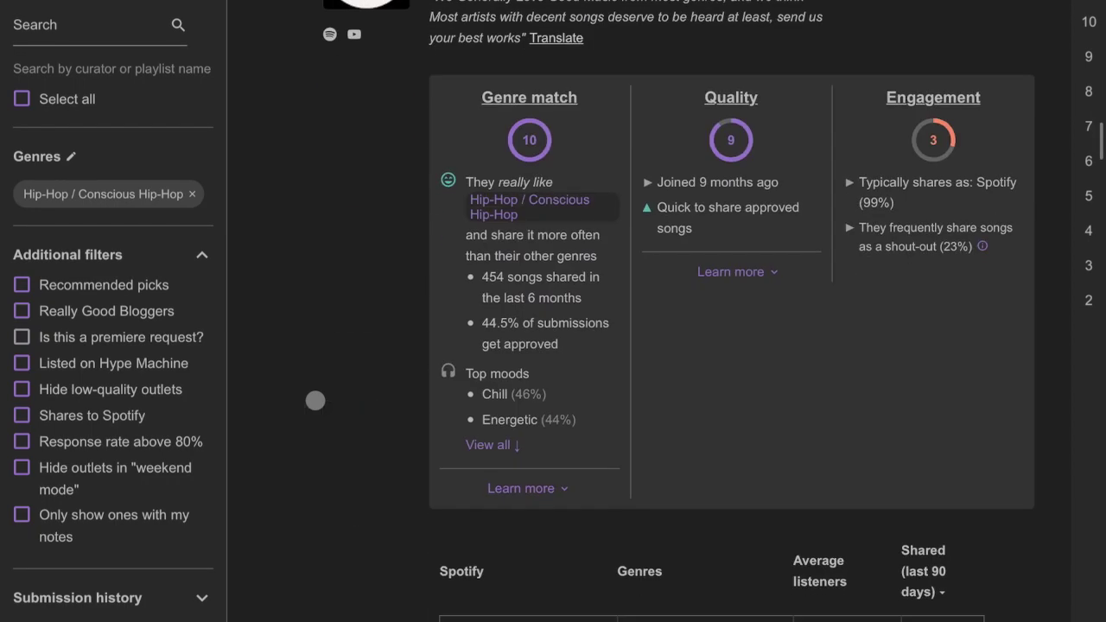
scroll(315, 400, down, 12)
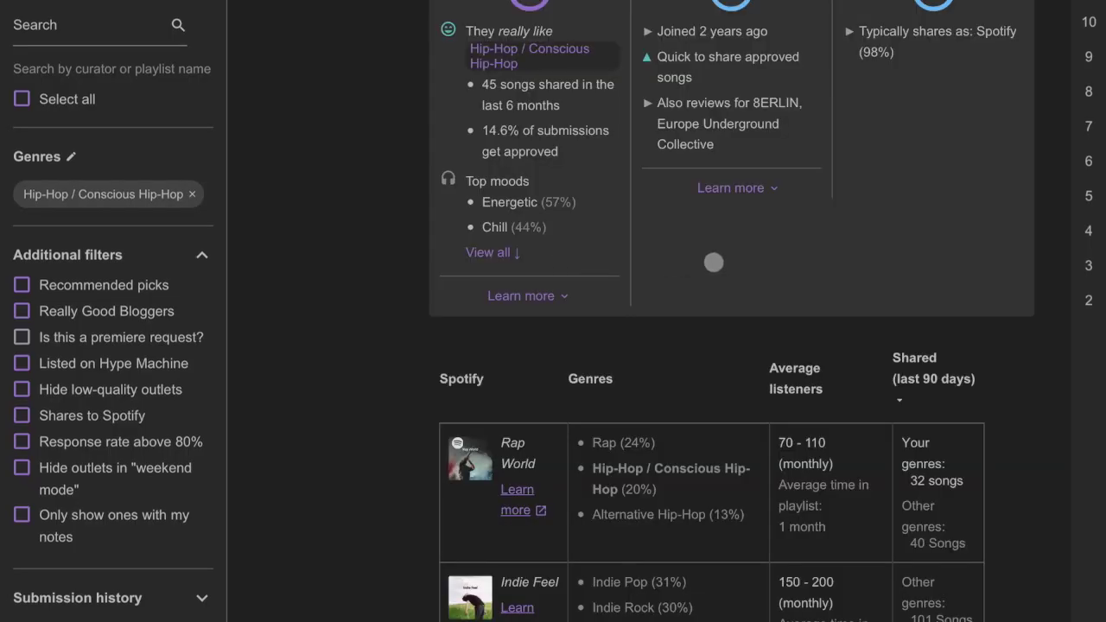
scroll(411, 329, up, 4)
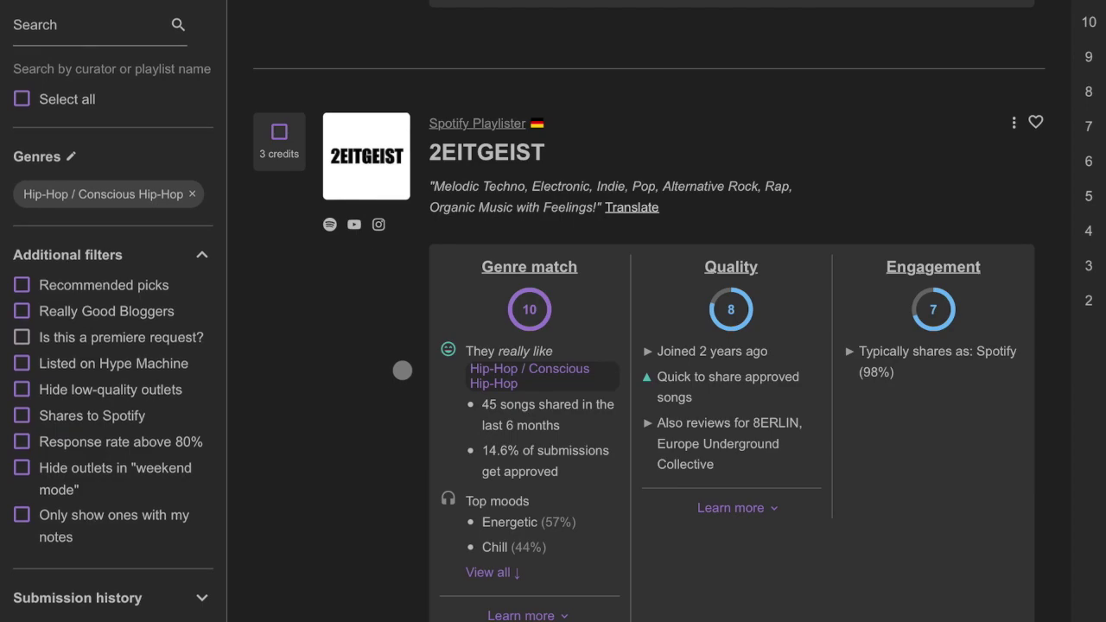
scroll(403, 370, down, 8)
scroll(403, 370, up, 15)
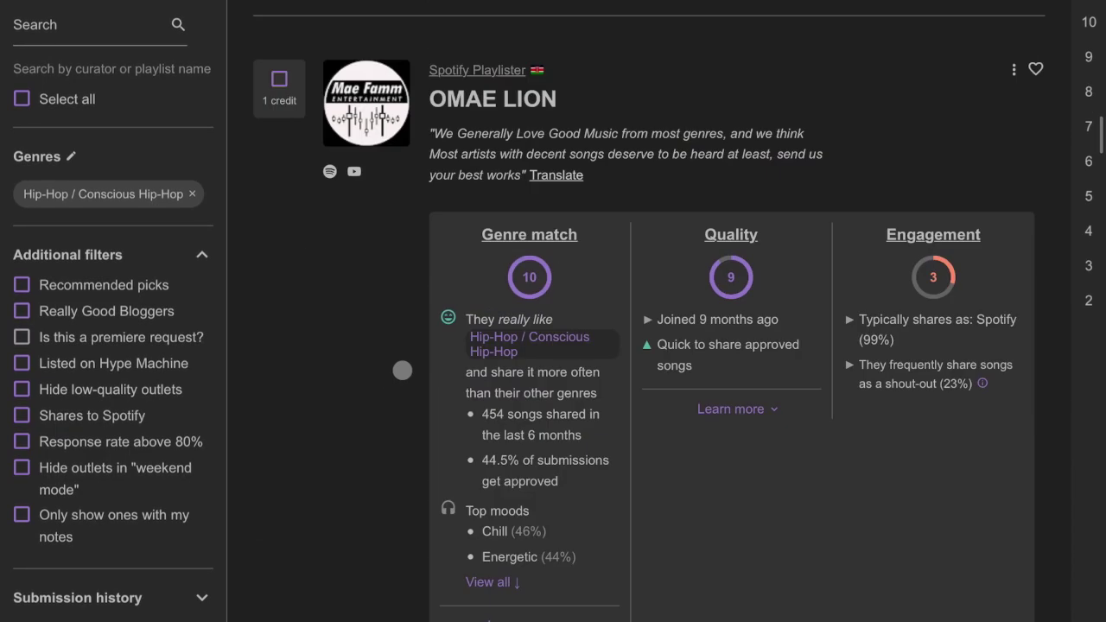
scroll(403, 370, up, 7)
scroll(403, 370, up, 7)
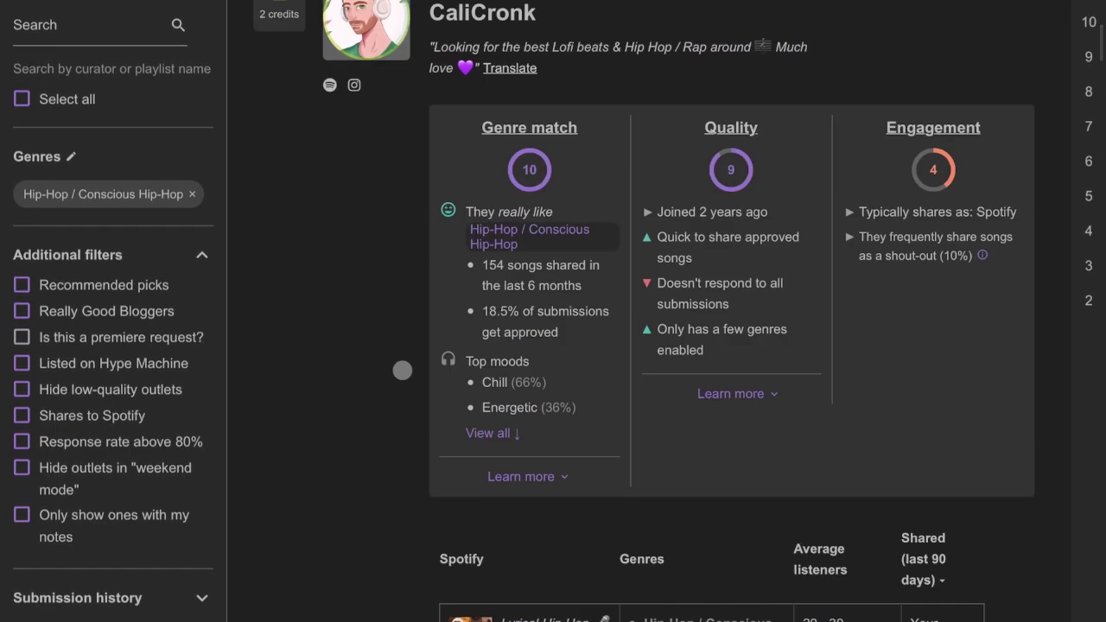
scroll(403, 370, up, 4)
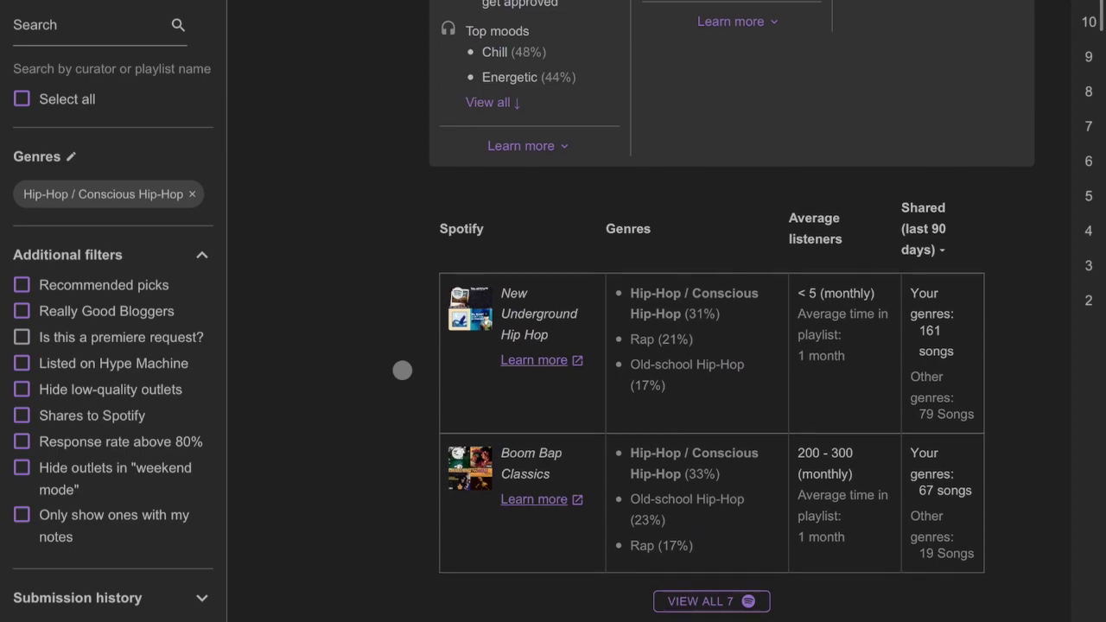
scroll(402, 370, up, 5)
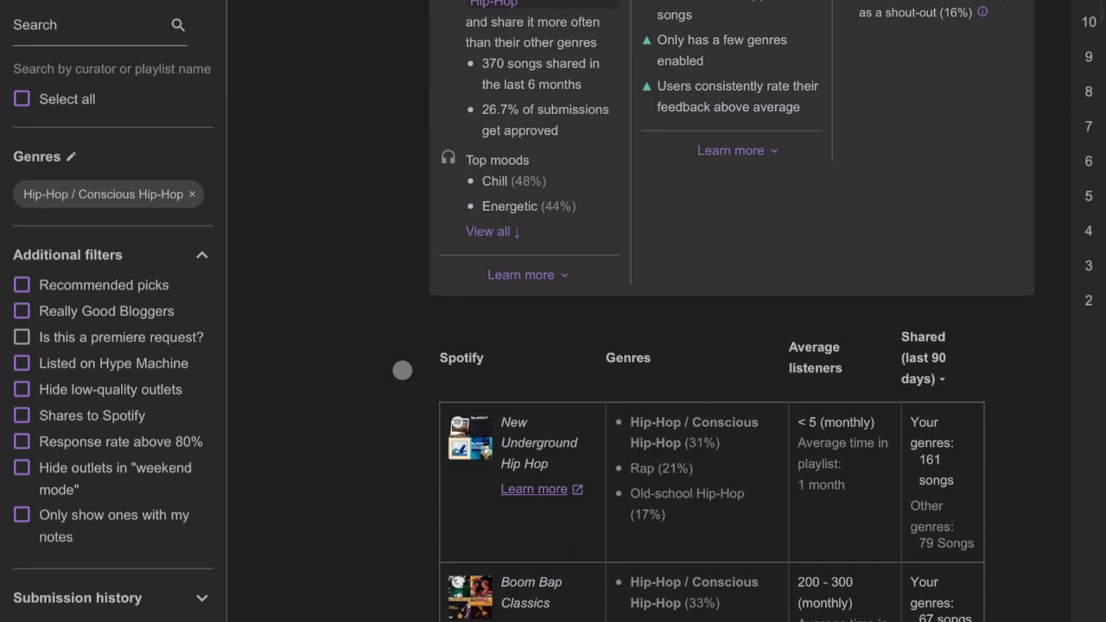
scroll(402, 370, down, 1)
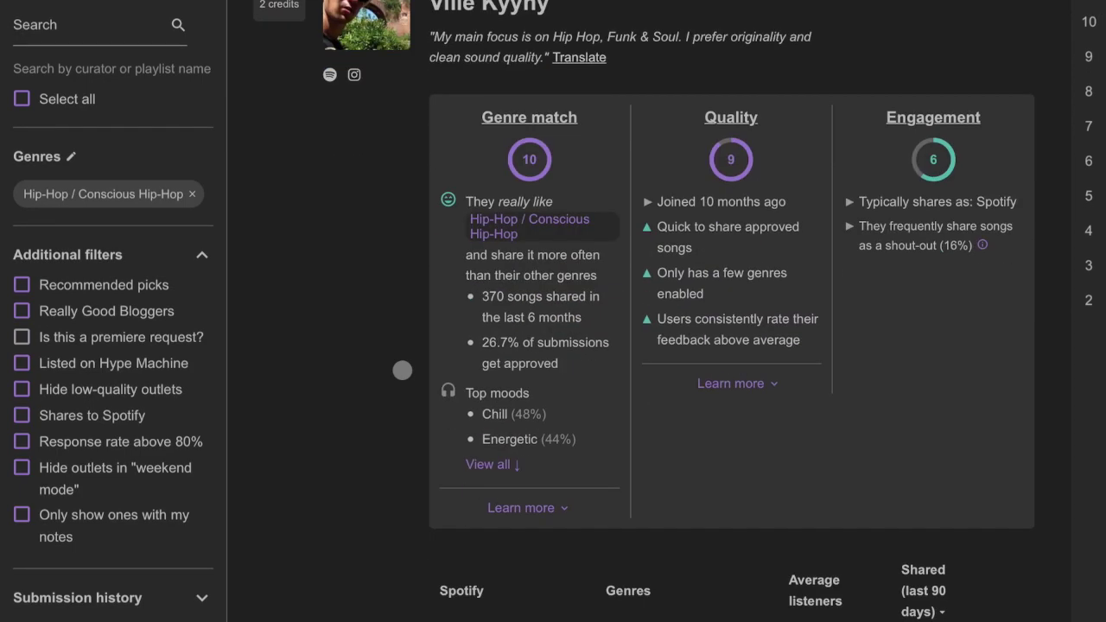
scroll(402, 370, up, 1)
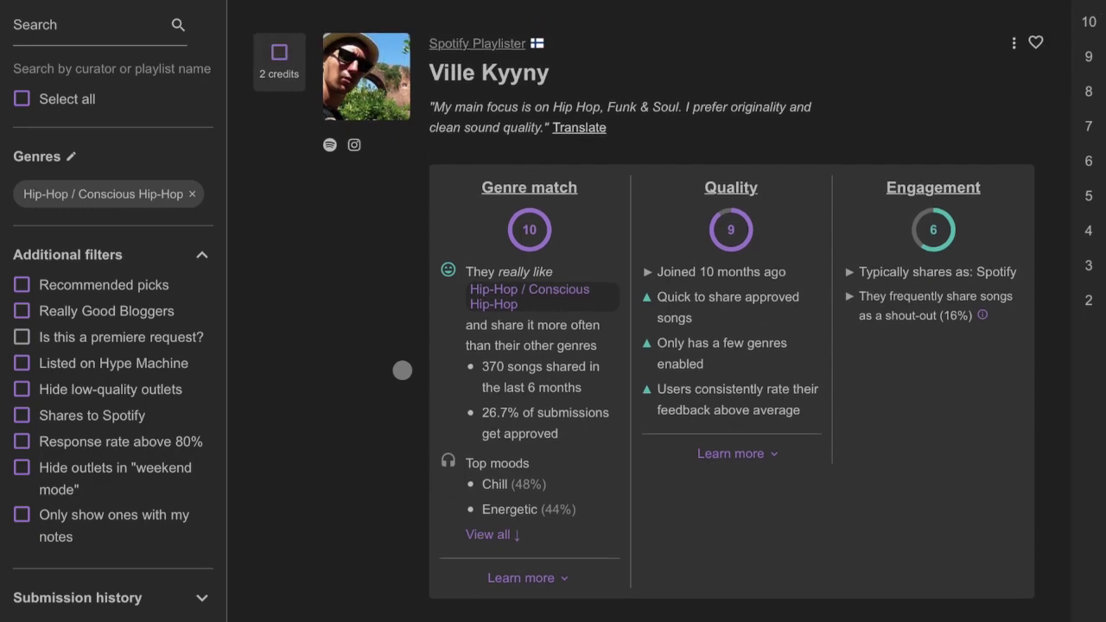
scroll(403, 369, up, 7)
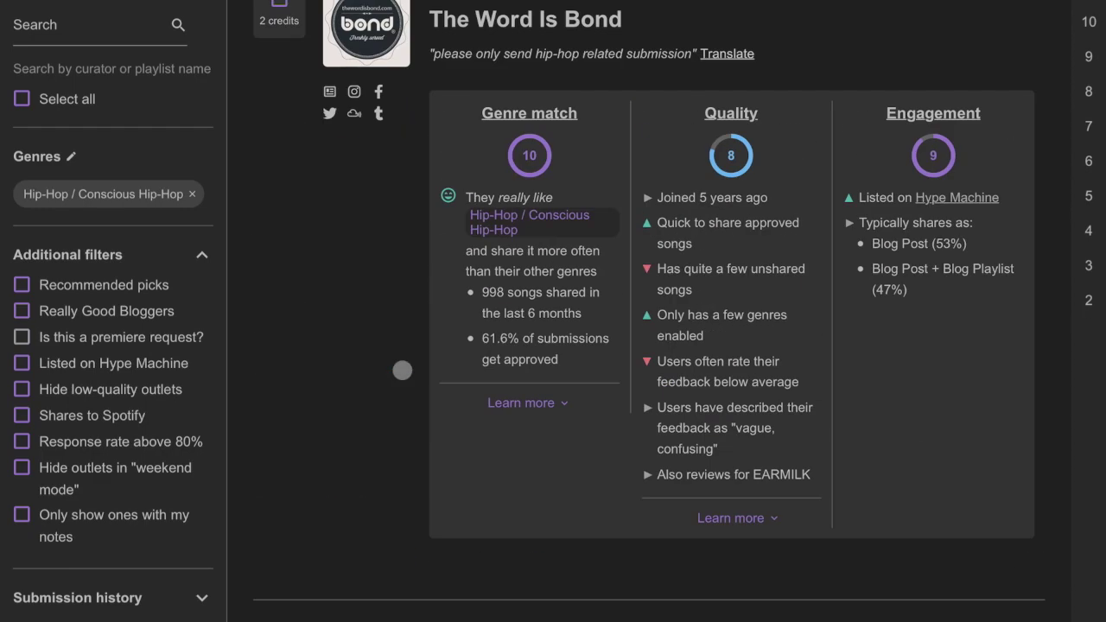
scroll(402, 370, up, 3)
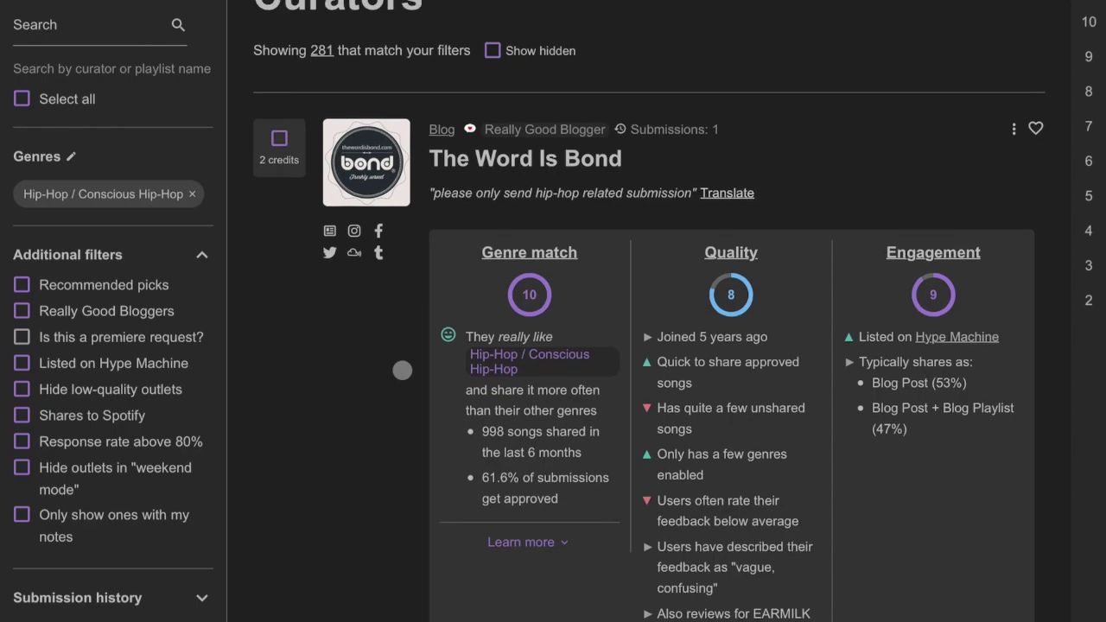
scroll(403, 370, down, 12)
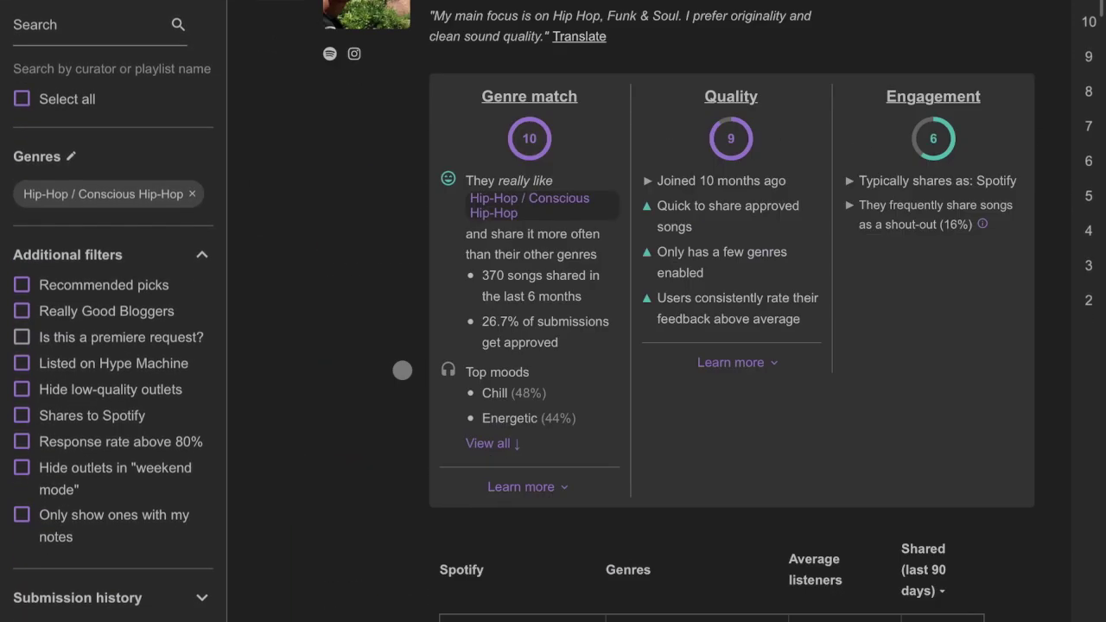
scroll(403, 369, down, 20)
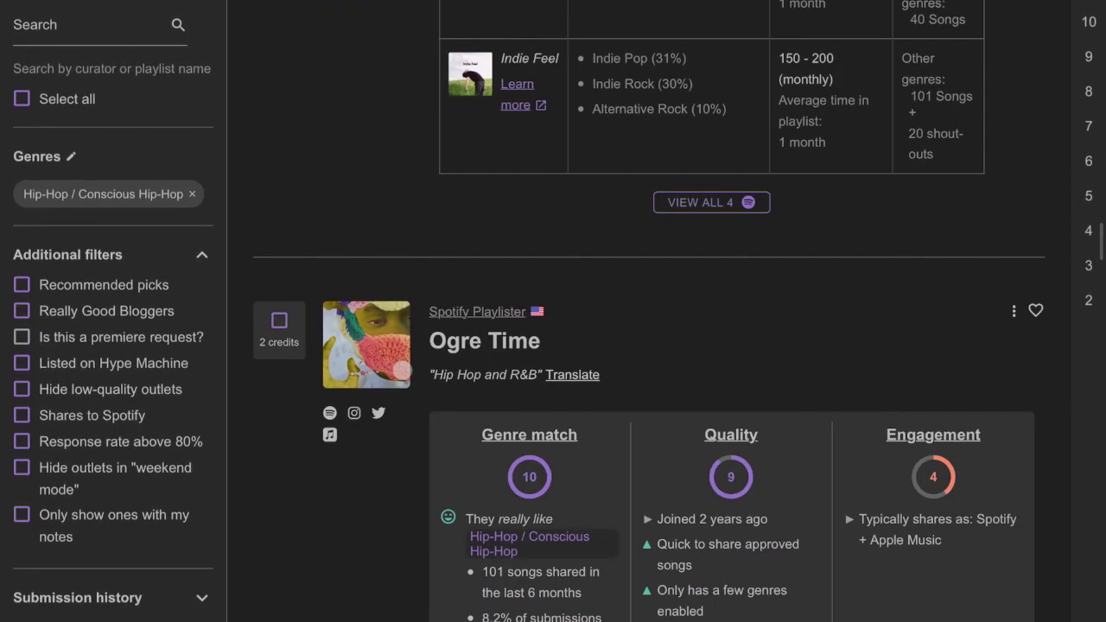
scroll(403, 370, down, 20)
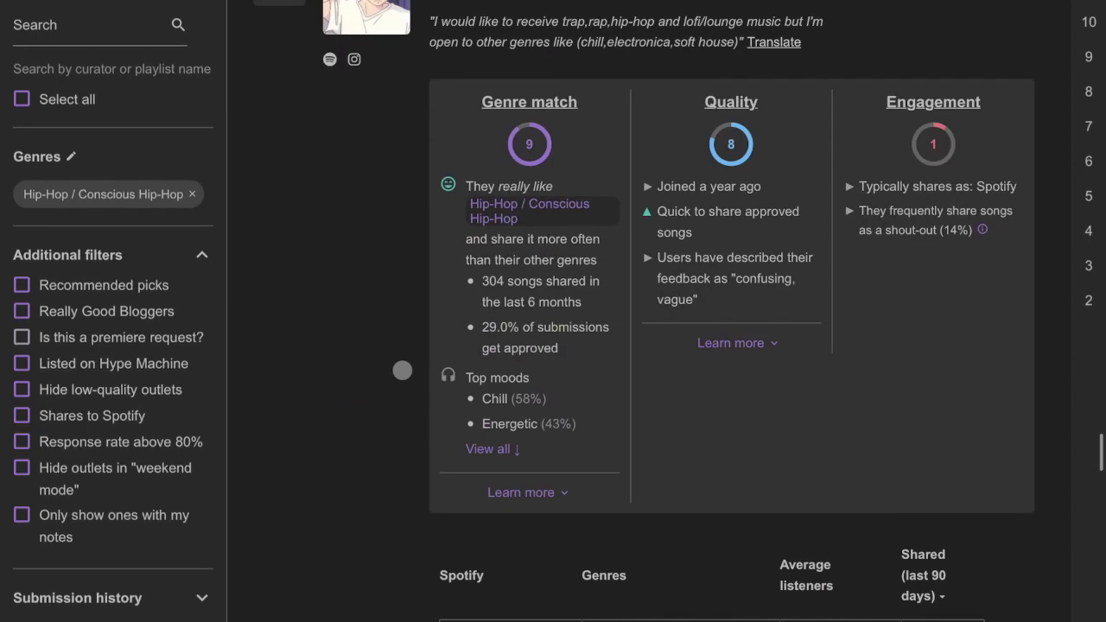
scroll(403, 370, down, 6)
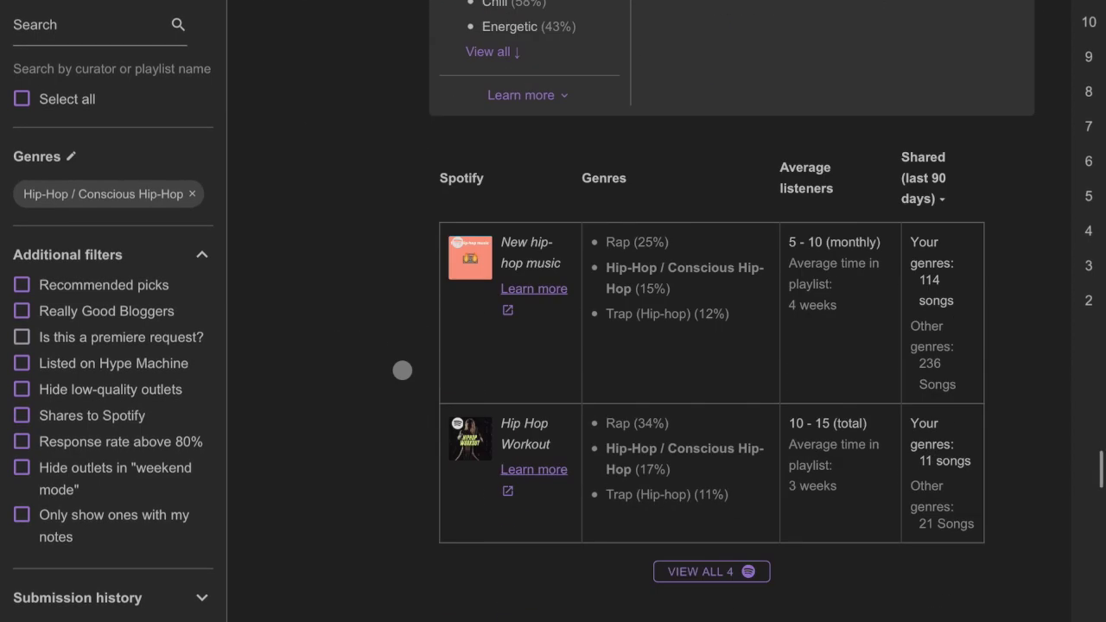
scroll(402, 370, down, 2)
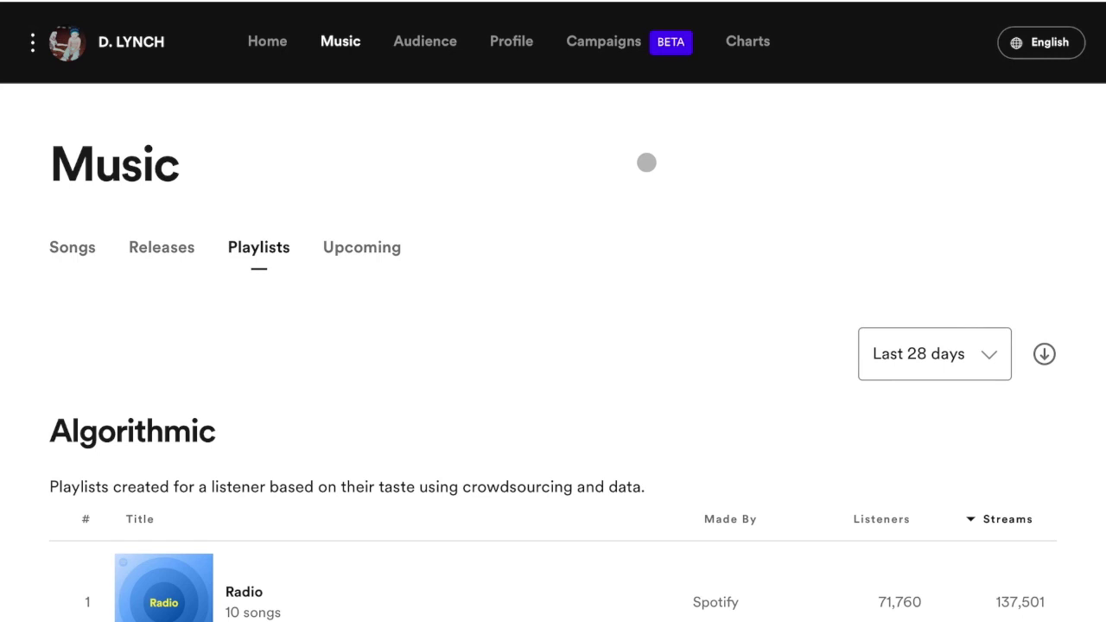
Scroll the last-28-days Algorithmic playlists, led by Radio with 71,760 listeners and 137,501 streams.
scroll(646, 162, down, 5)
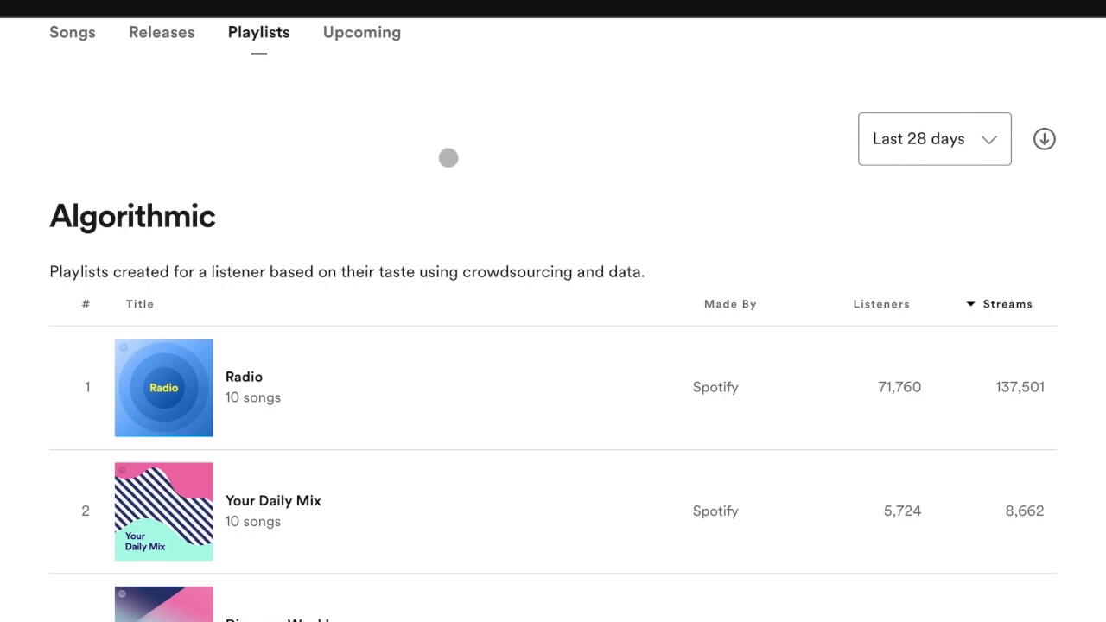
scroll(448, 157, down, 5)
scroll(448, 157, up, 4)
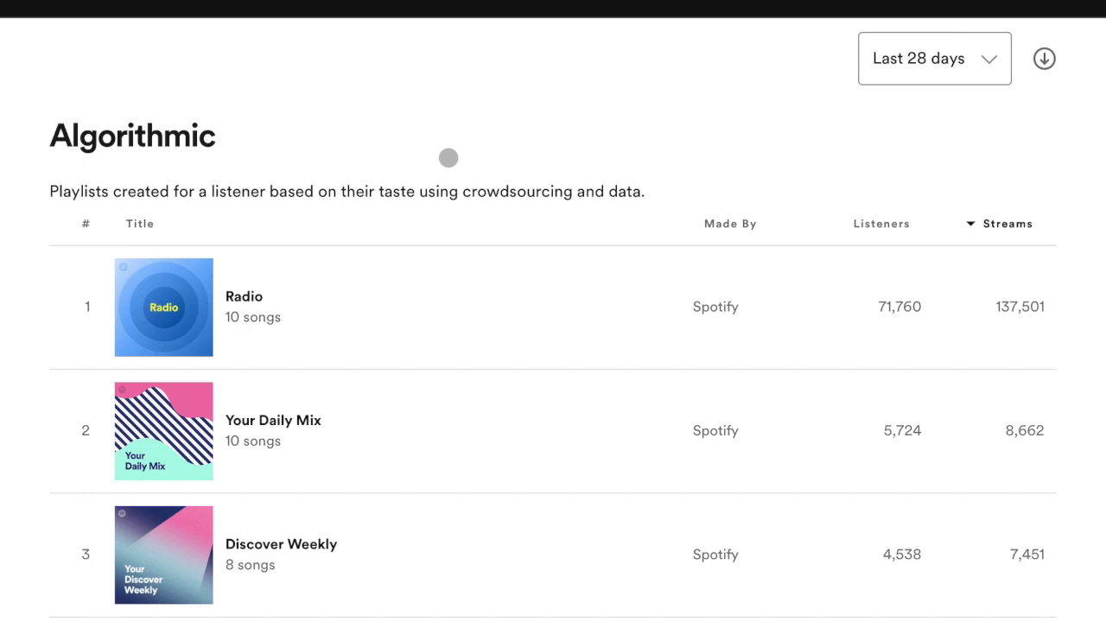
scroll(449, 157, down, 3)
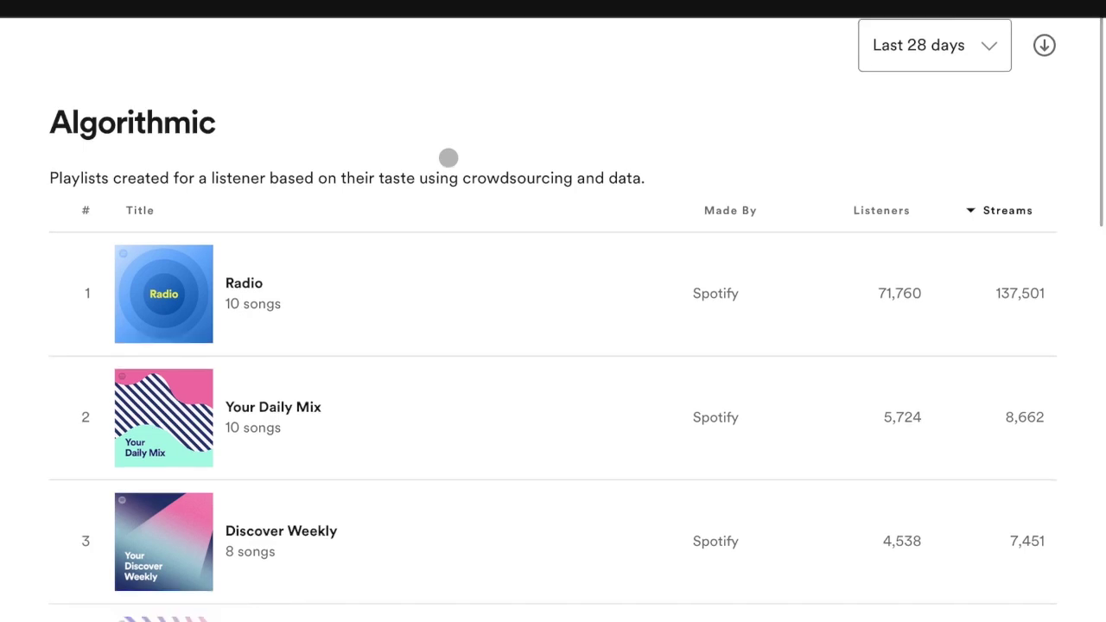
scroll(448, 157, up, 6)
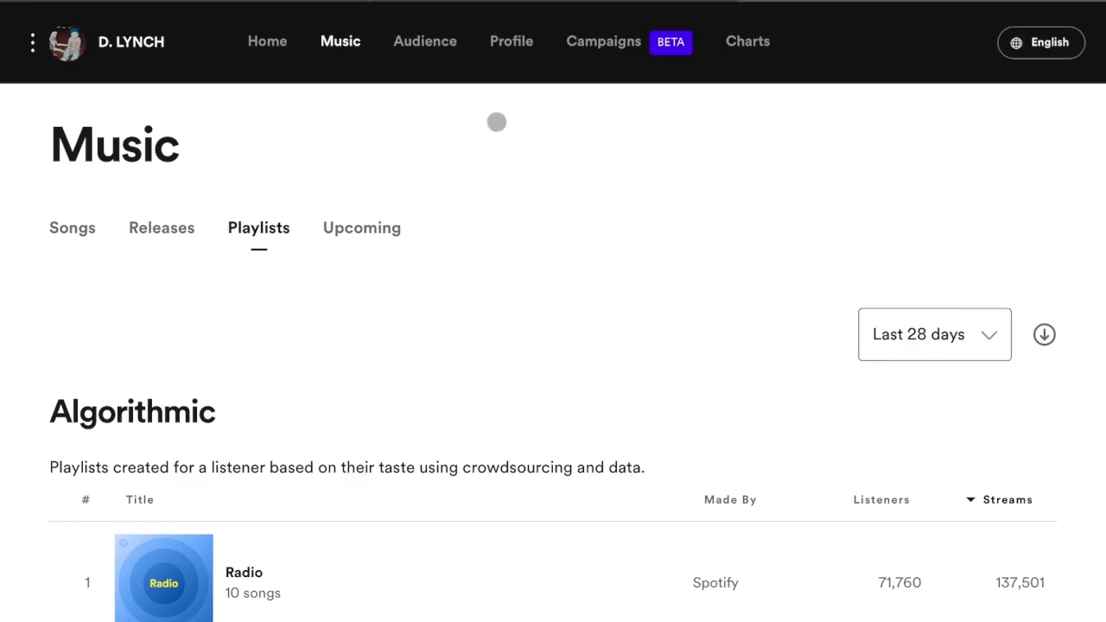
scroll(632, 307, down, 8)
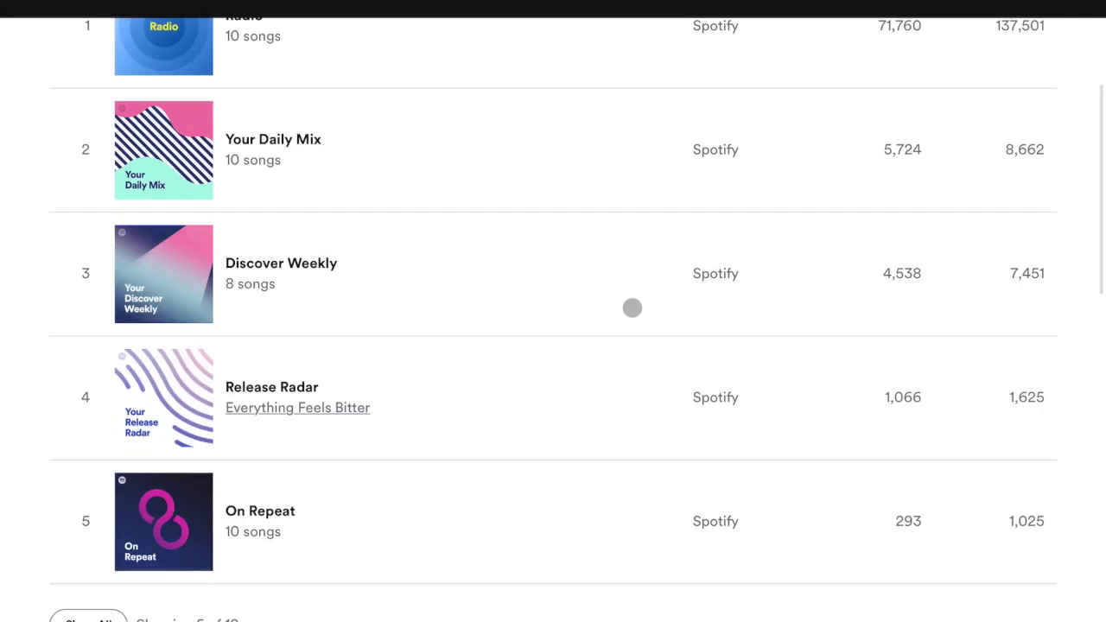
scroll(632, 308, up, 6)
scroll(632, 310, up, 2)
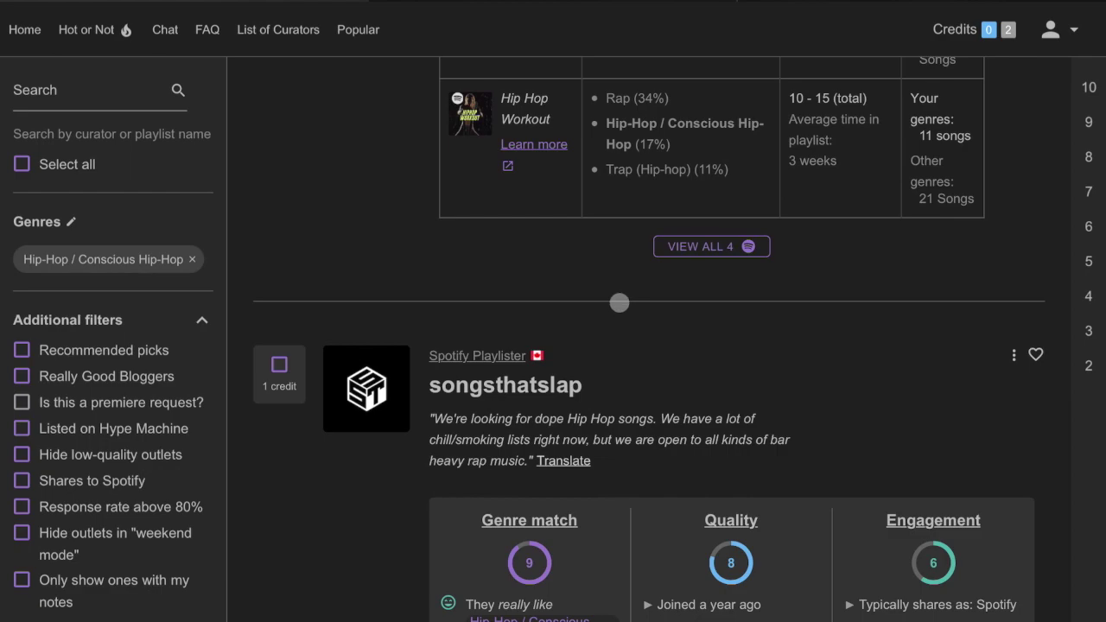
Scroll through the Hip-Hop / Conscious Hip-Hop curator cards, reaching the HIP-HOP MUSIC blog.
scroll(618, 301, down, 4)
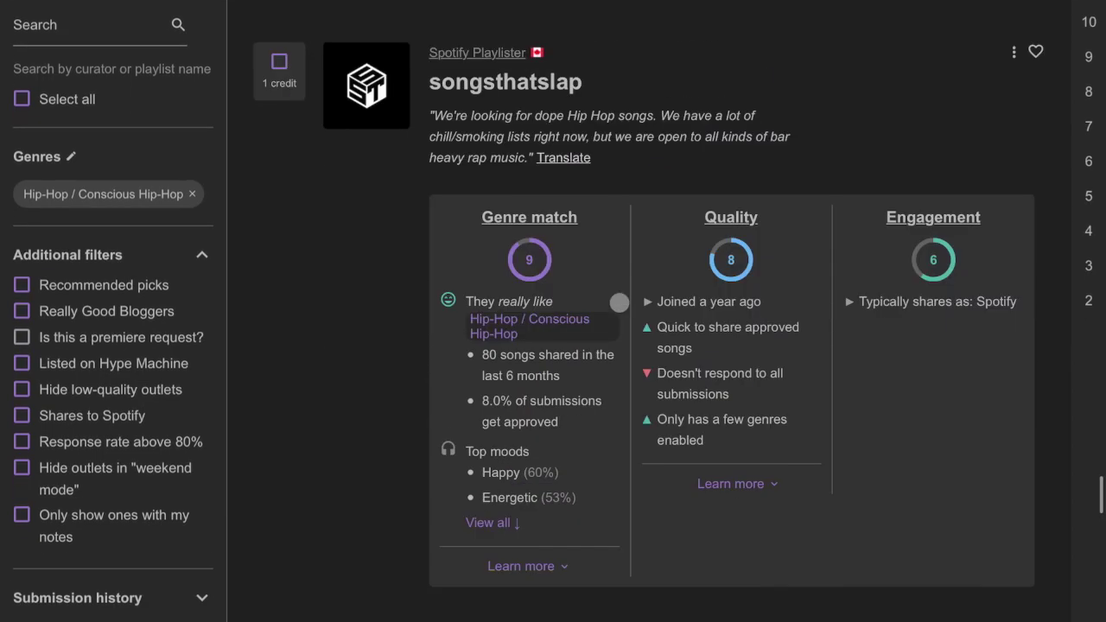
scroll(619, 302, down, 10)
scroll(616, 301, up, 4)
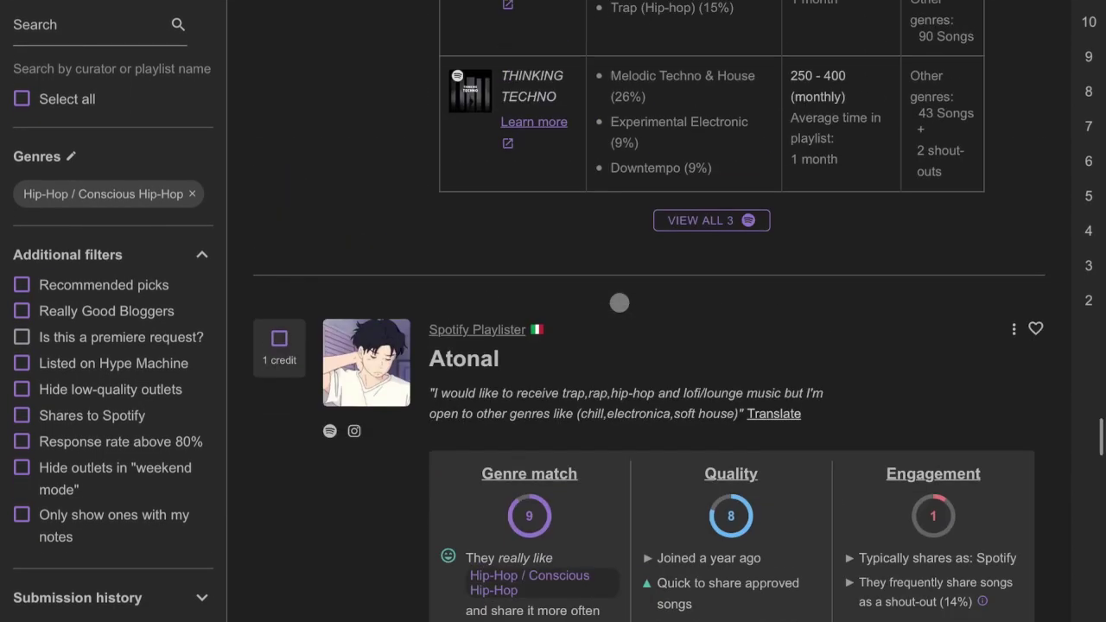
scroll(618, 301, up, 6)
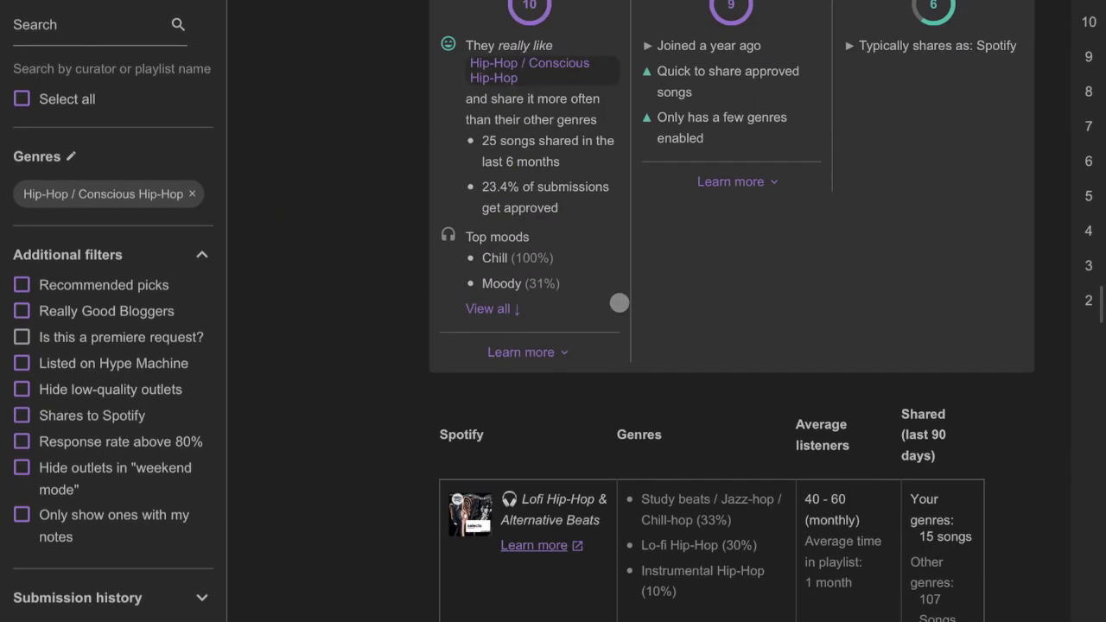
scroll(619, 301, up, 3)
scroll(618, 301, up, 4)
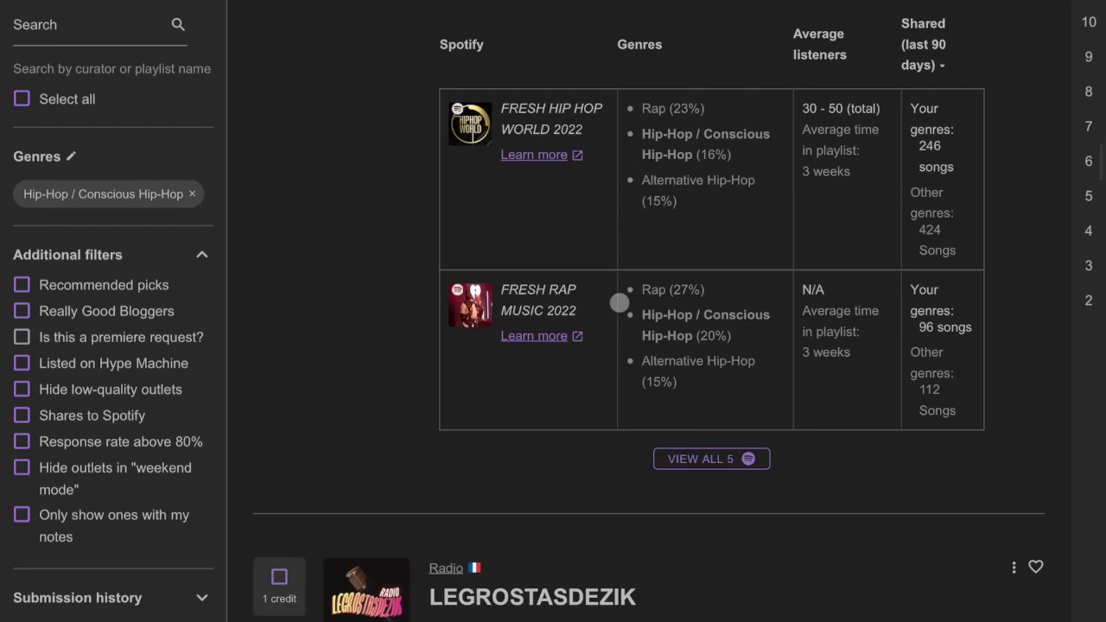
scroll(618, 302, up, 8)
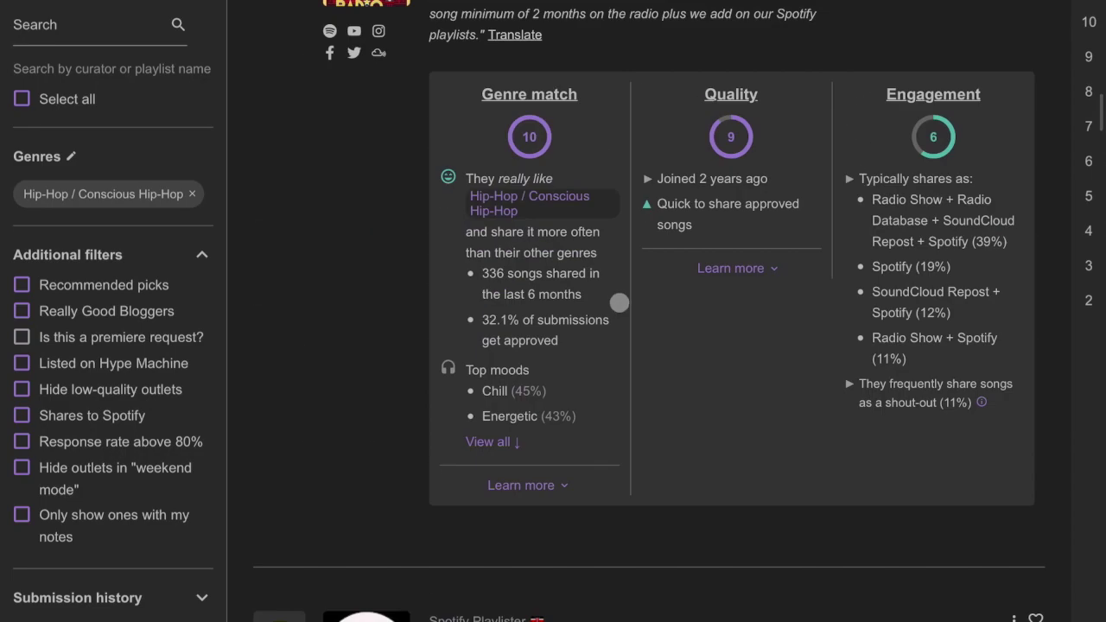
scroll(618, 301, up, 6)
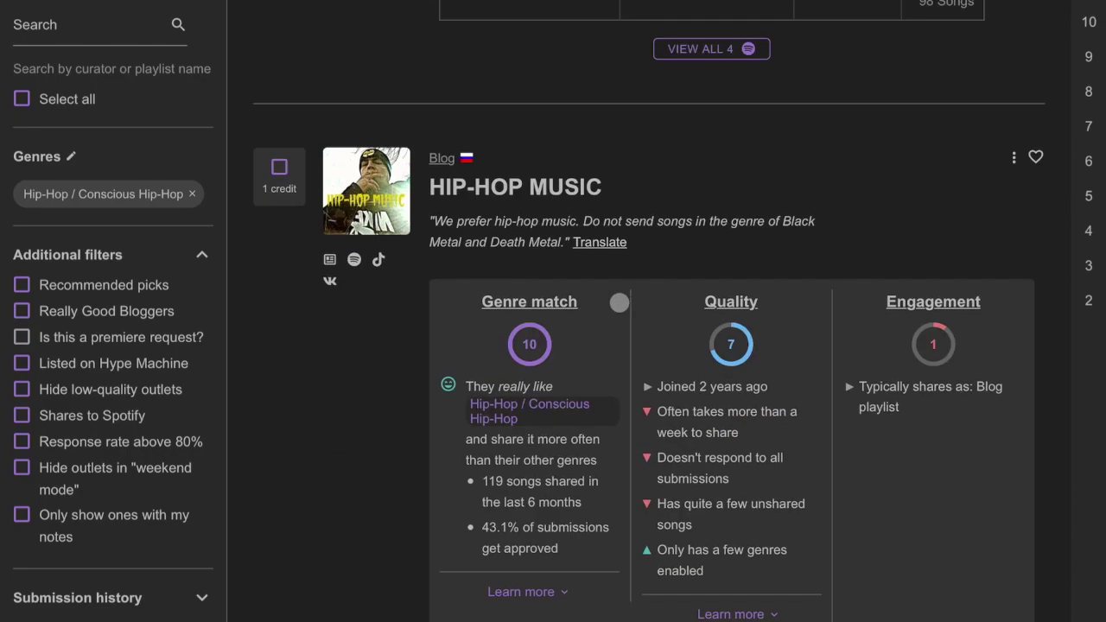